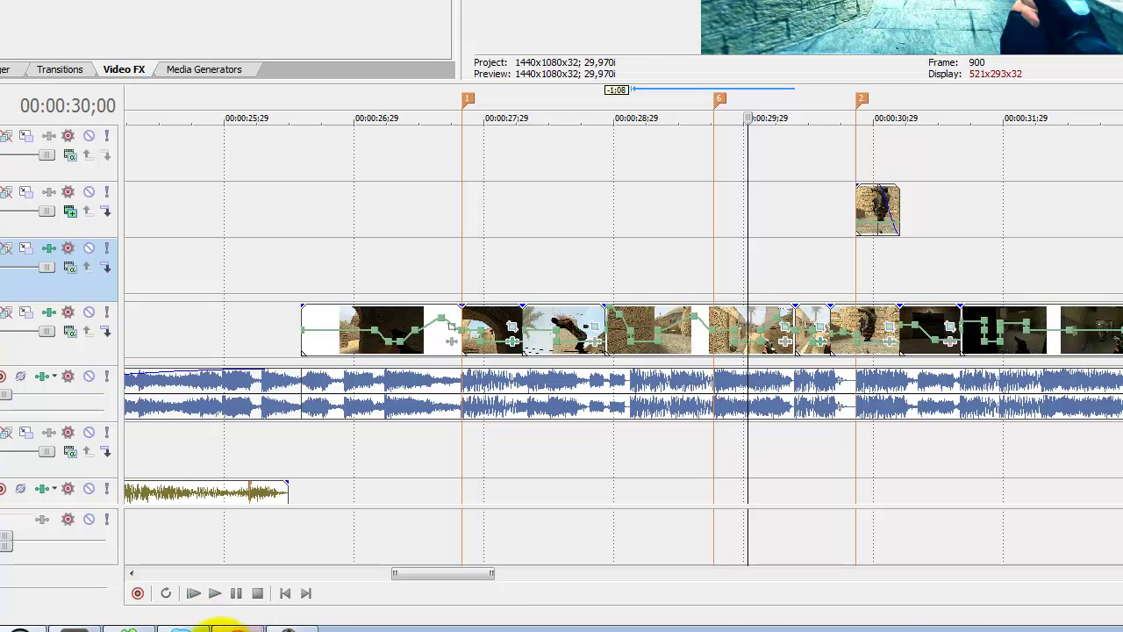
# Switch from the Vegas project to the YouTube page with the finished gun-from-the-wall clip
pyautogui.click(232, 628)
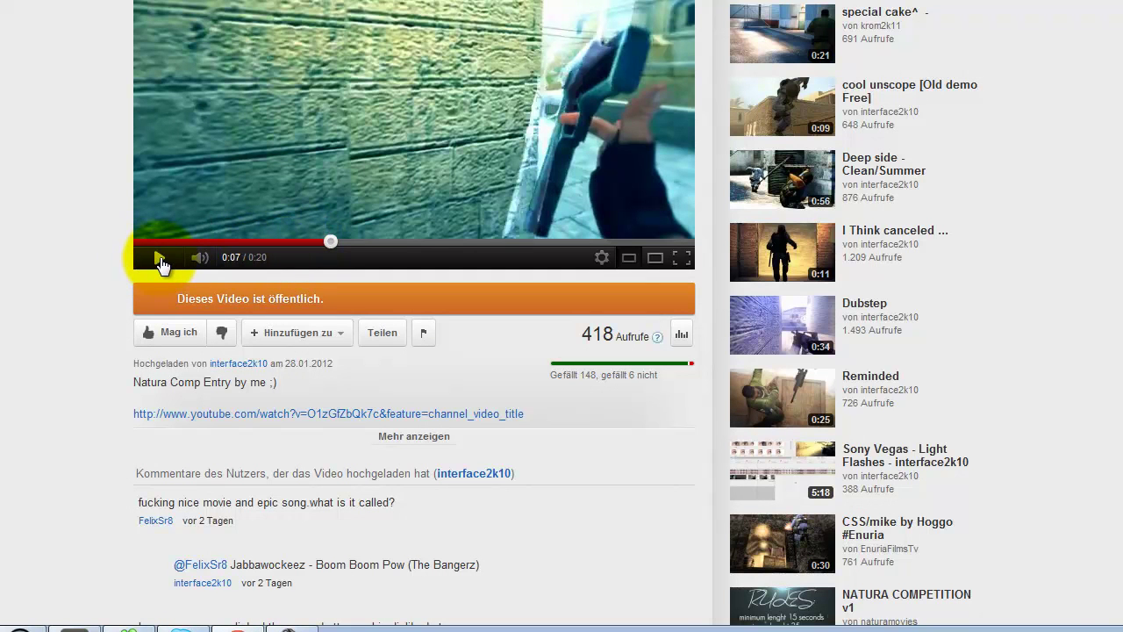
# Replay the 0:06–0:07 wall shot and pause right after the gun emerges
pyautogui.click(337, 243)
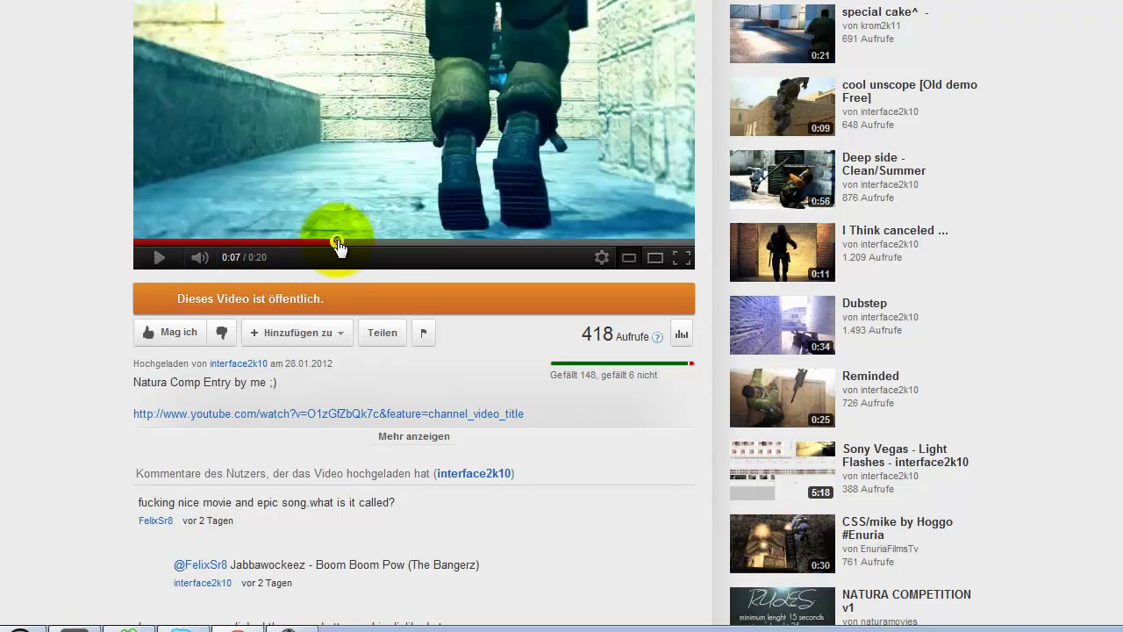
pyautogui.click(158, 257)
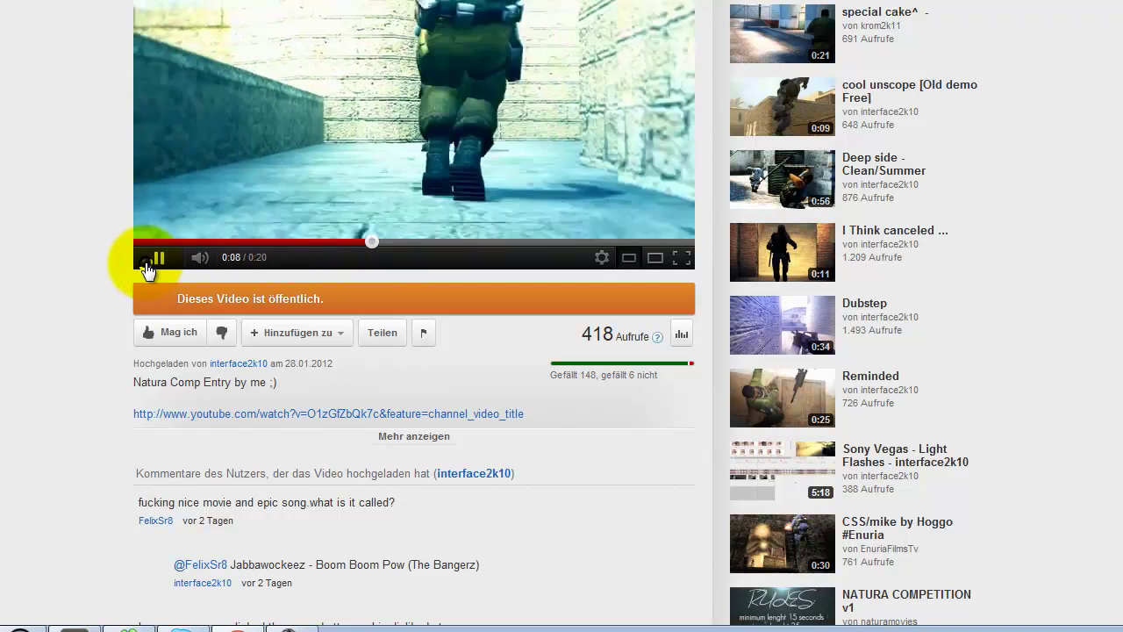
pyautogui.click(292, 243)
pyautogui.click(159, 257)
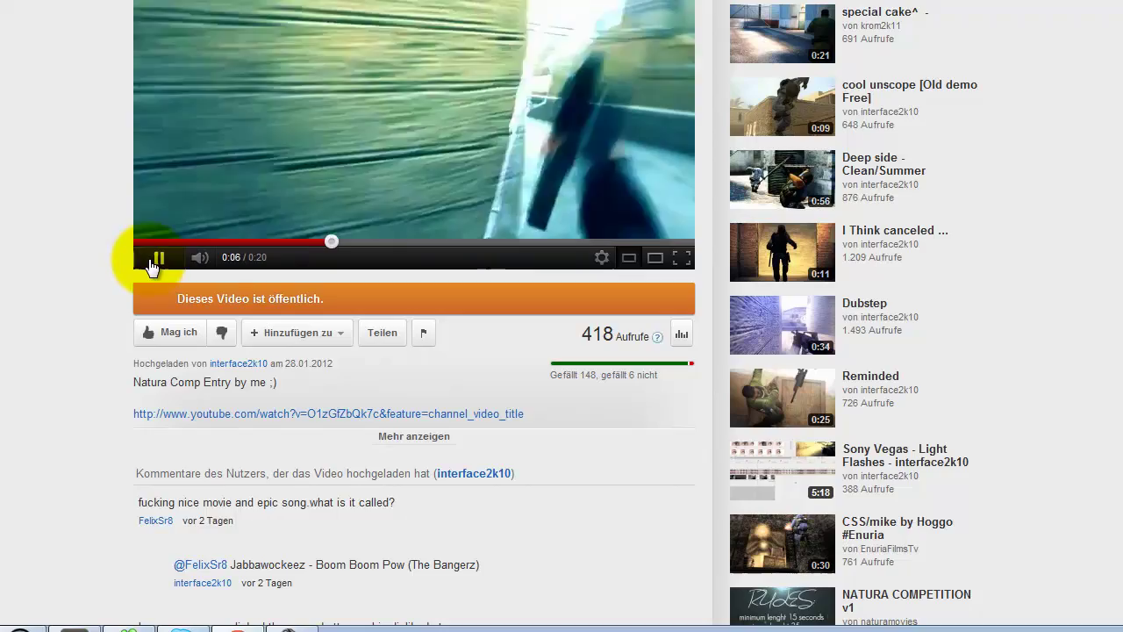
pyautogui.click(400, 204)
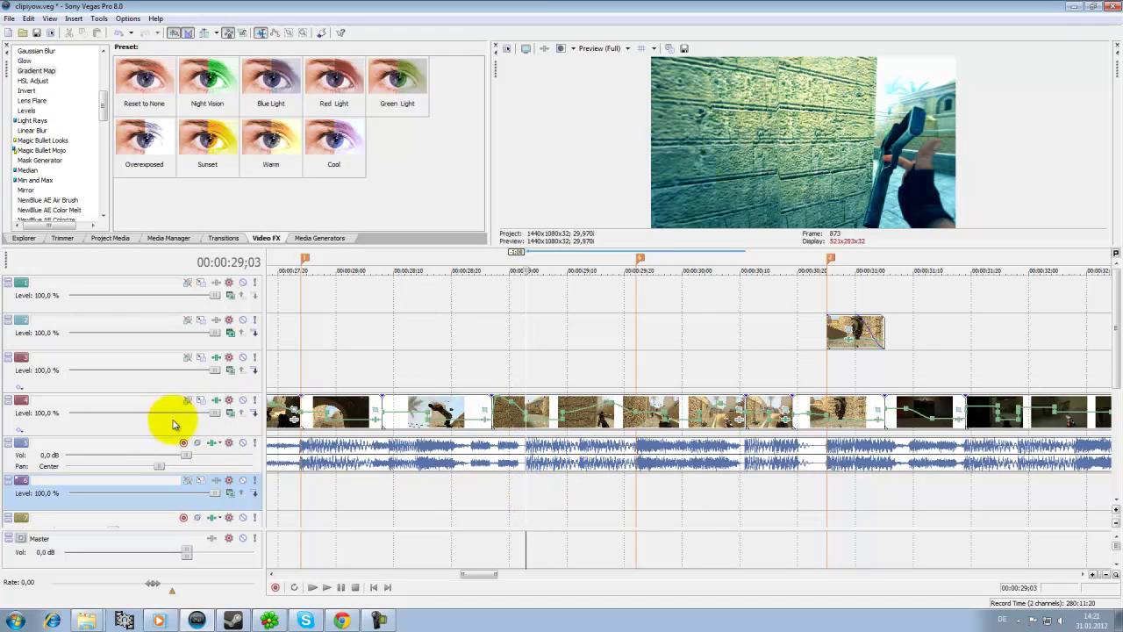
# Delete the empty third video track and duplicate the montage video track
pyautogui.rightClick(173, 424)
pyautogui.click(158, 379)
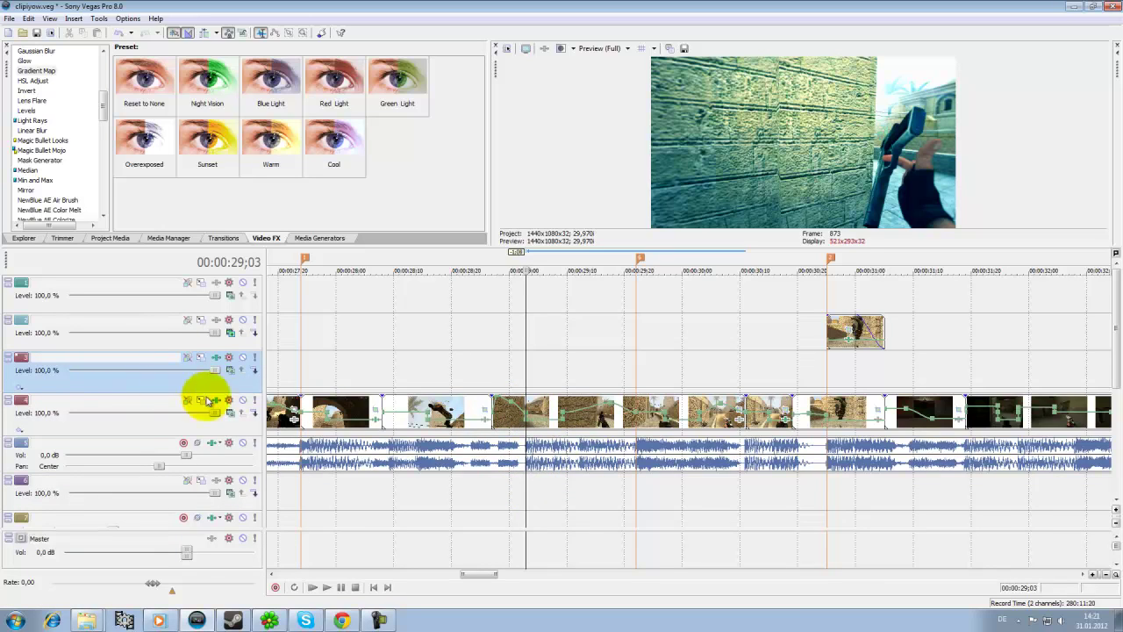
pyautogui.press('Delete')
pyautogui.rightClick(172, 378)
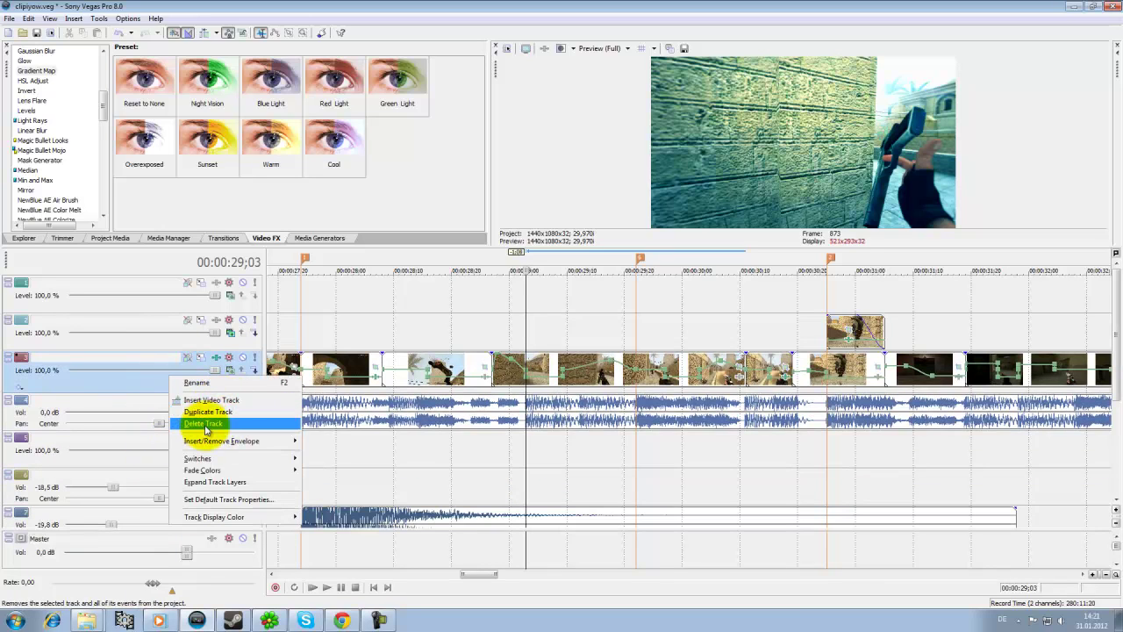
pyautogui.click(207, 412)
# Cut away the copied track's portion before the wall shot, around 27;02–27;19
pyautogui.click(274, 365)
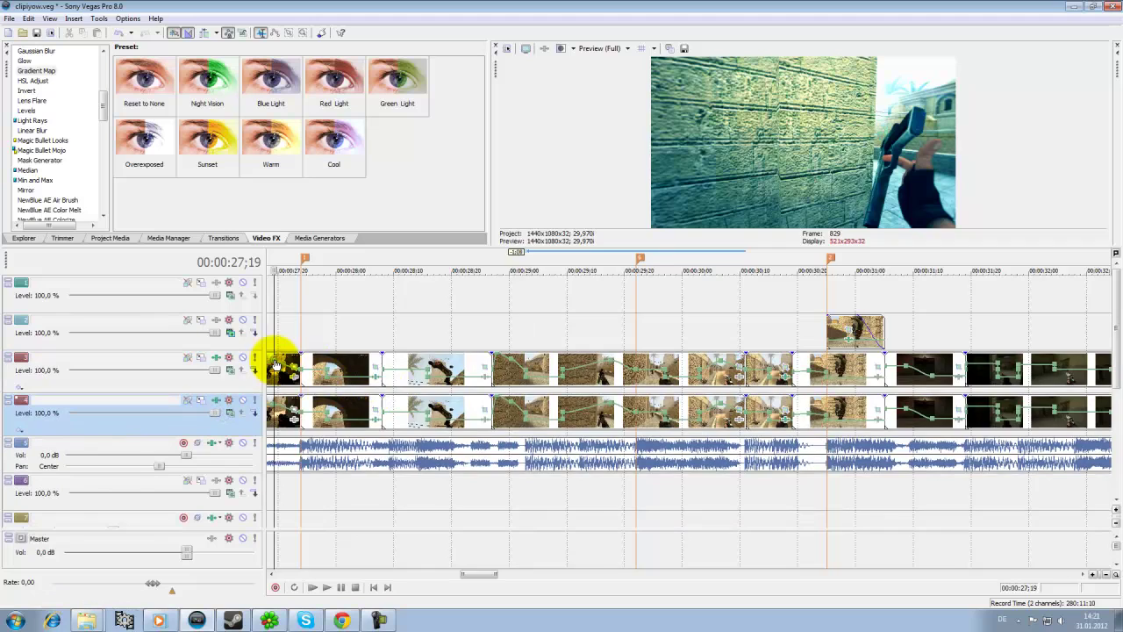
pyautogui.scroll(-2, 489, 426)
pyautogui.scroll(-1, 527, 395)
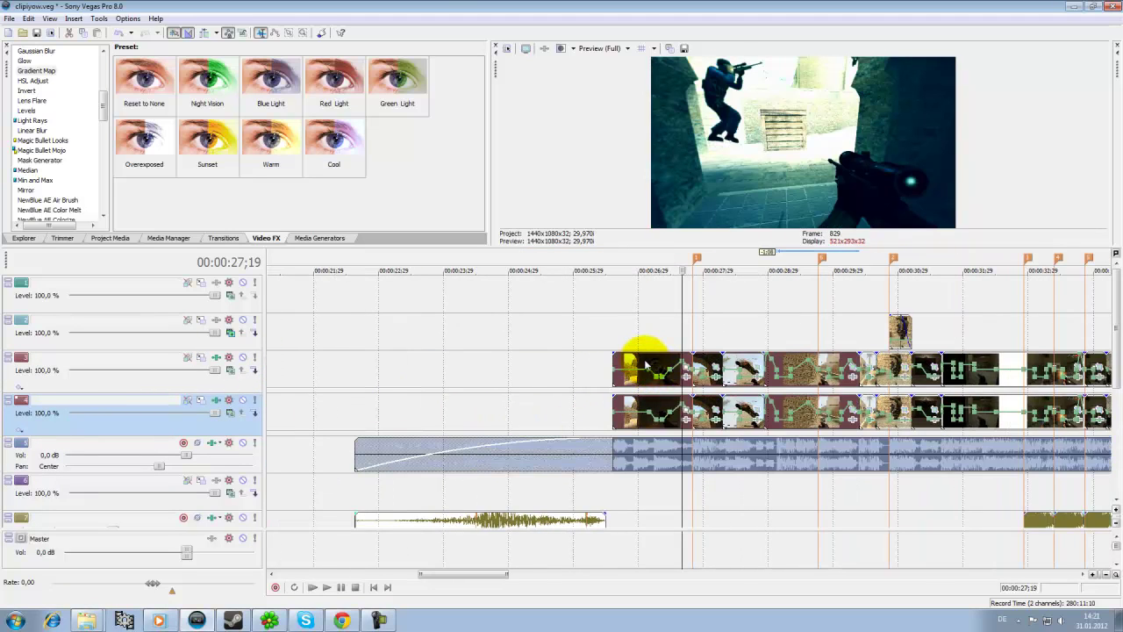
pyautogui.click(646, 365)
pyautogui.scroll(-1, 792, 375)
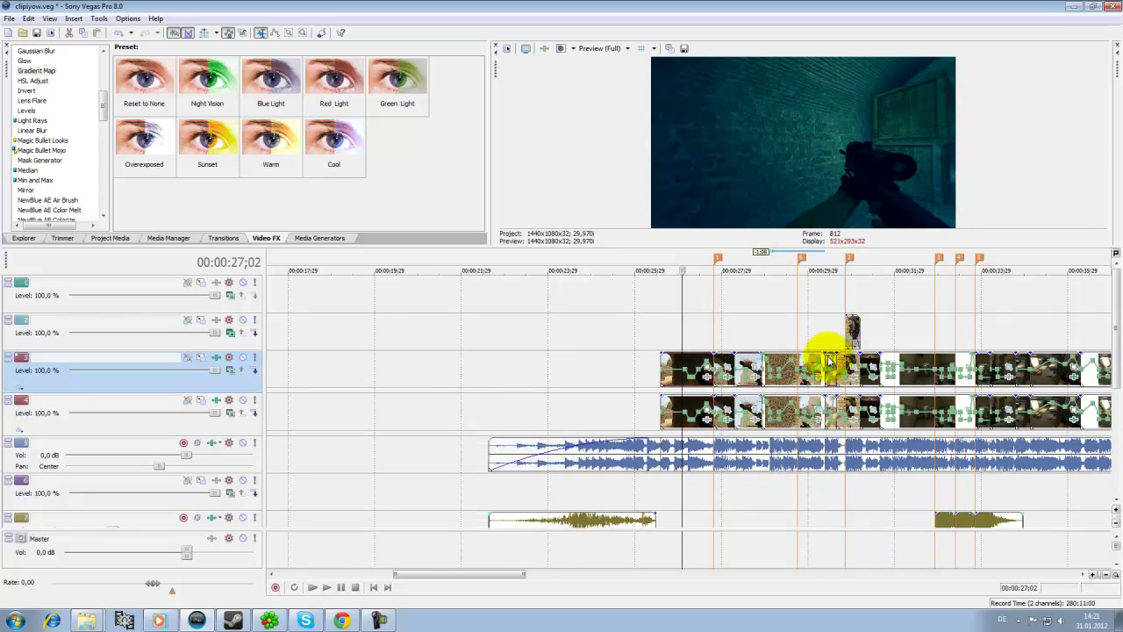
pyautogui.press('Delete')
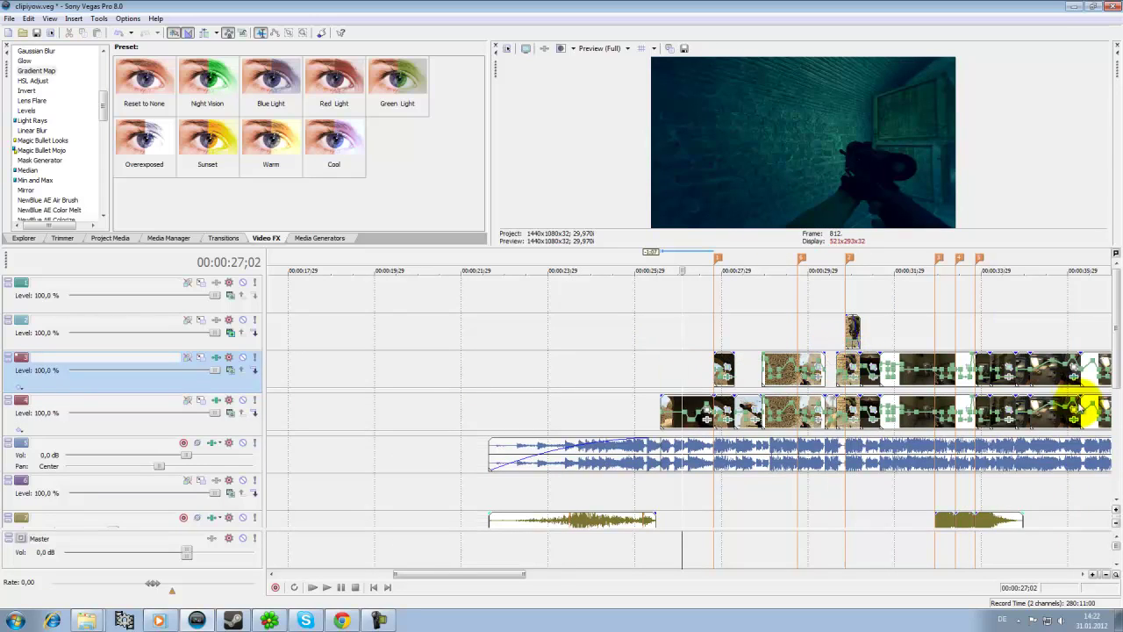
# Delete the rest of the copied clip after 30;25, leaving a short piece
pyautogui.click(715, 364)
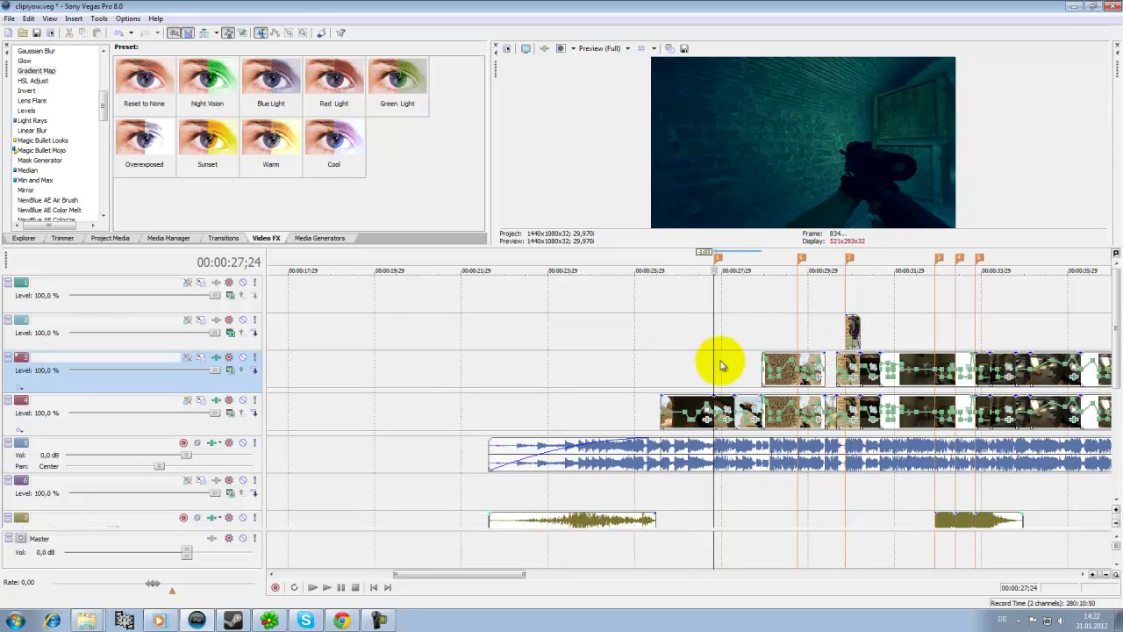
pyautogui.click(846, 362)
pyautogui.scroll(-5, 954, 389)
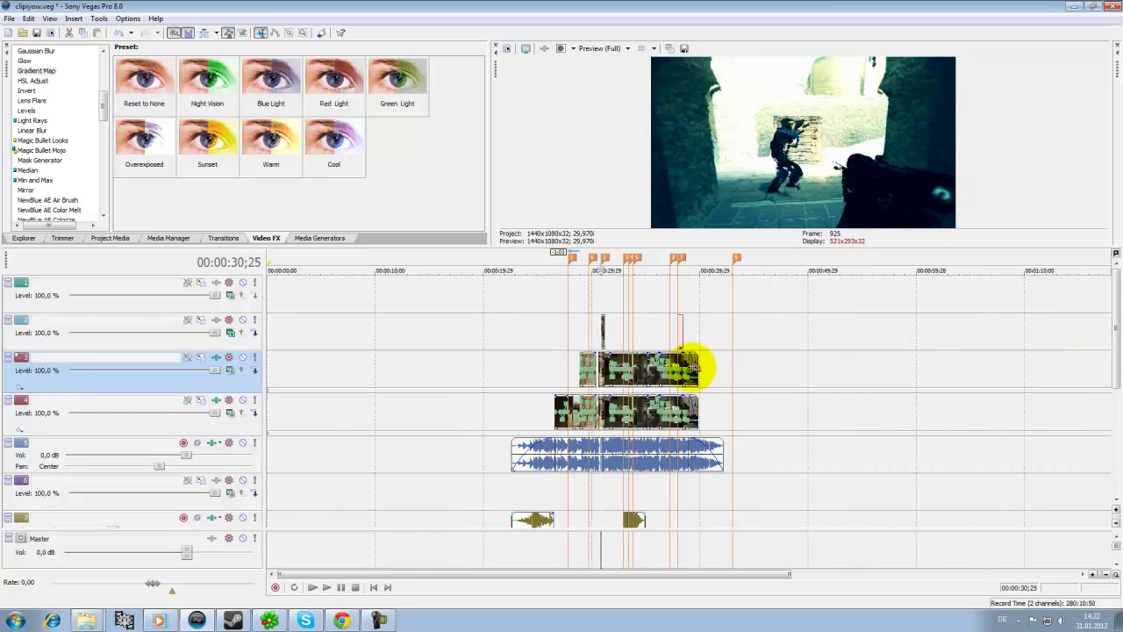
pyautogui.press('Delete')
pyautogui.scroll(3, 693, 368)
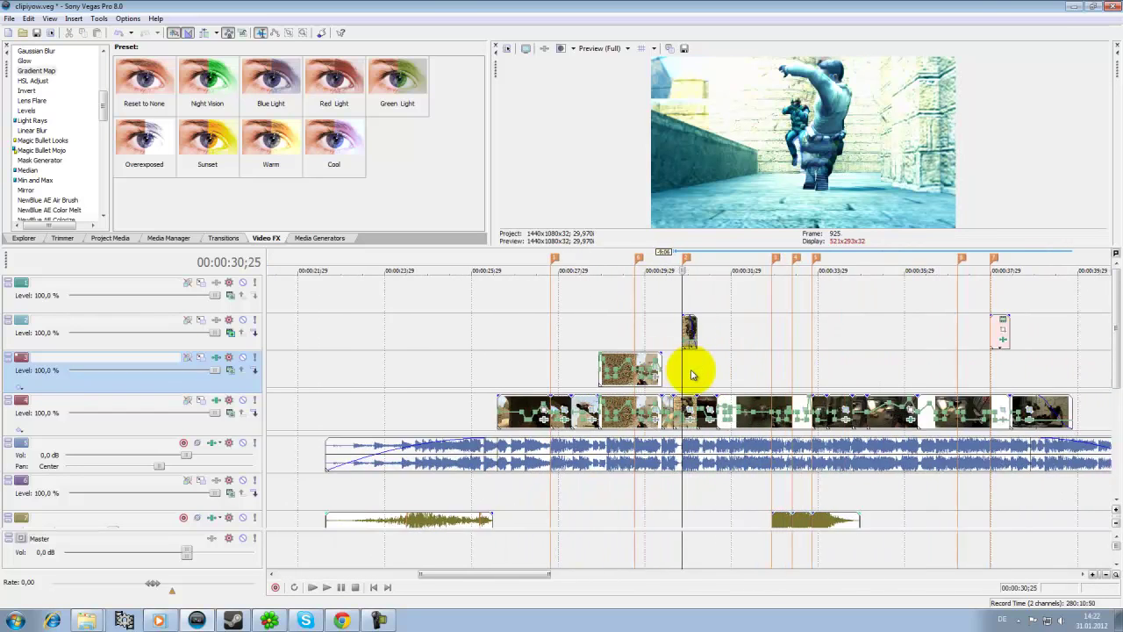
pyautogui.scroll(3, 693, 368)
pyautogui.scroll(2, 586, 410)
# Trim the copied clip so it starts at 29;00, undoing an accidental deletion
pyautogui.click(461, 329)
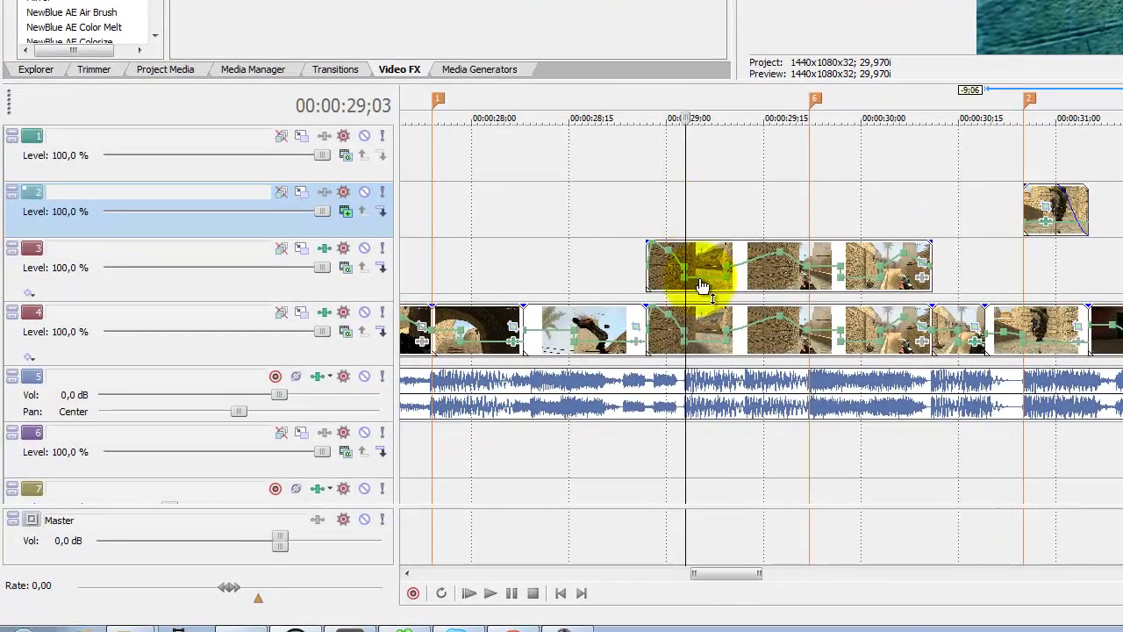
pyautogui.click(686, 248)
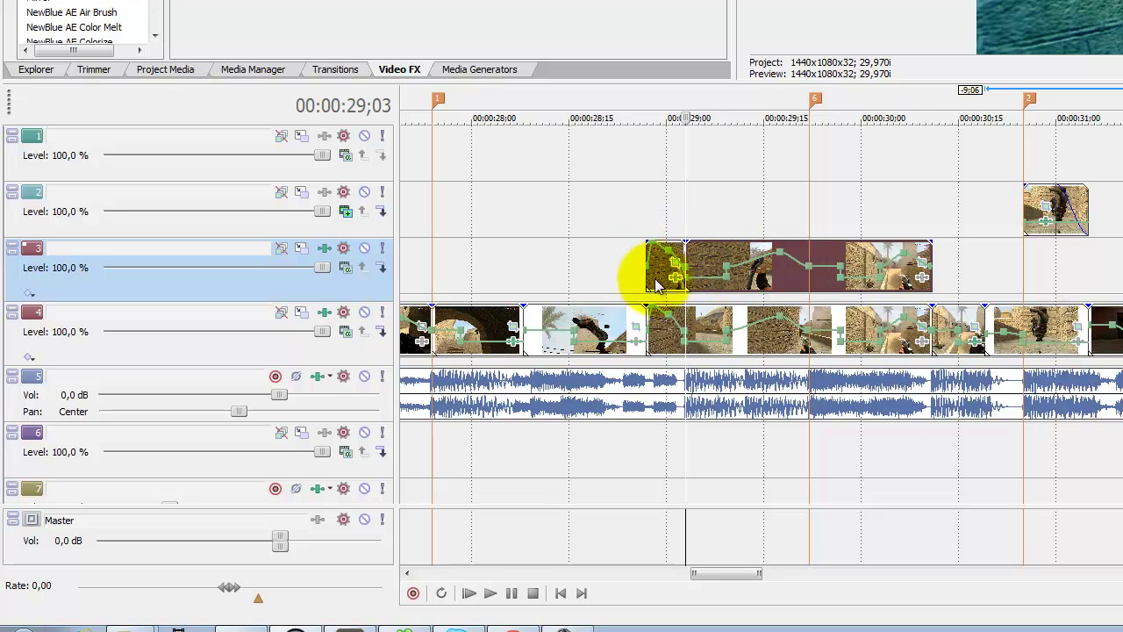
pyautogui.press('Delete')
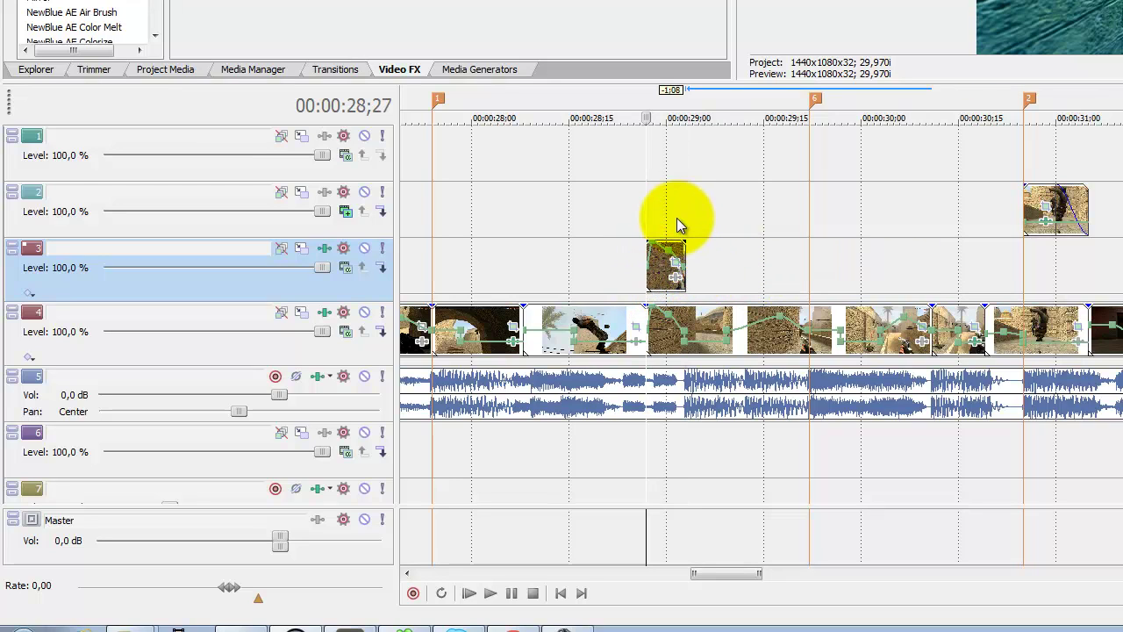
pyautogui.hotkey('ctrl', 'z')
pyautogui.click(667, 279)
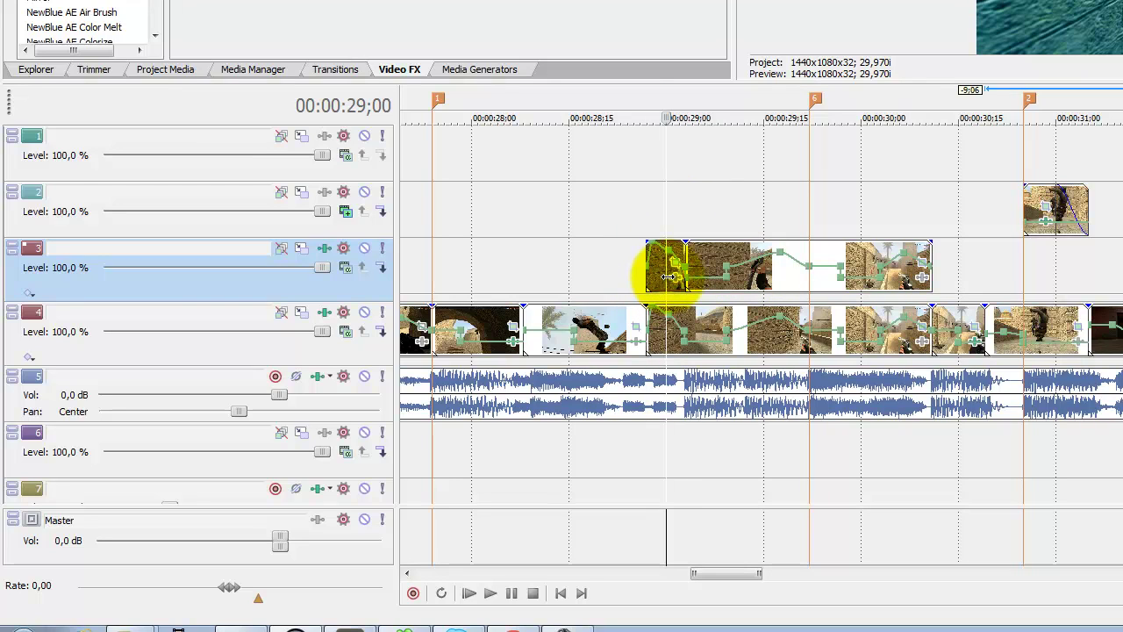
pyautogui.moveTo(647, 267); pyautogui.dragTo(691, 288)
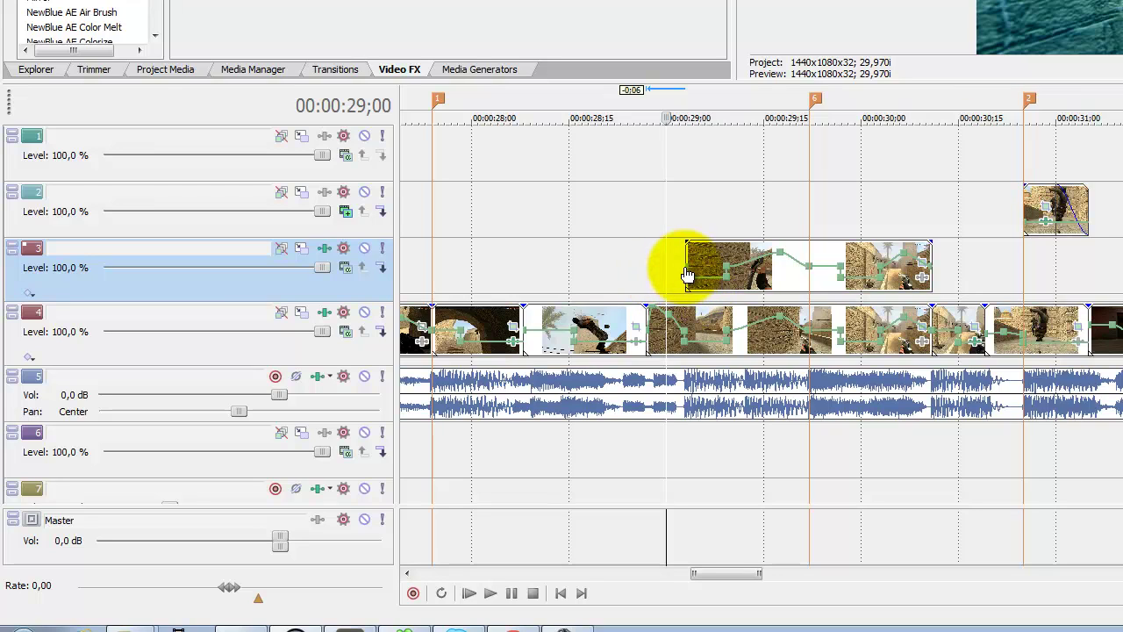
# Set the clip's envelope point to exactly 10 %
pyautogui.rightClick(691, 286)
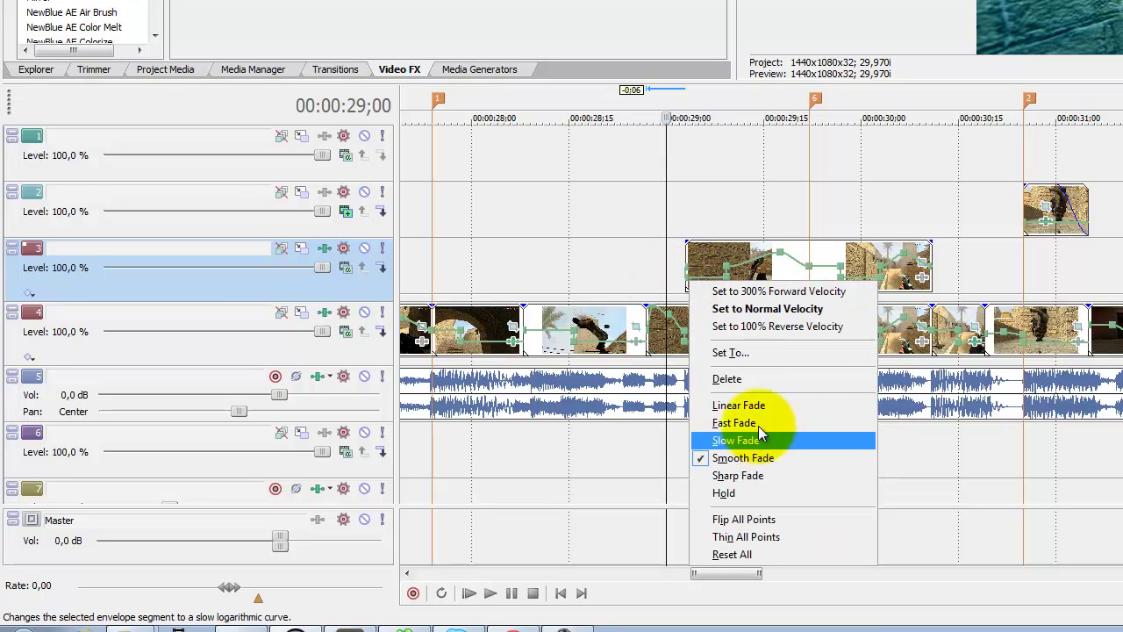
pyautogui.click(754, 356)
pyautogui.press('Return')
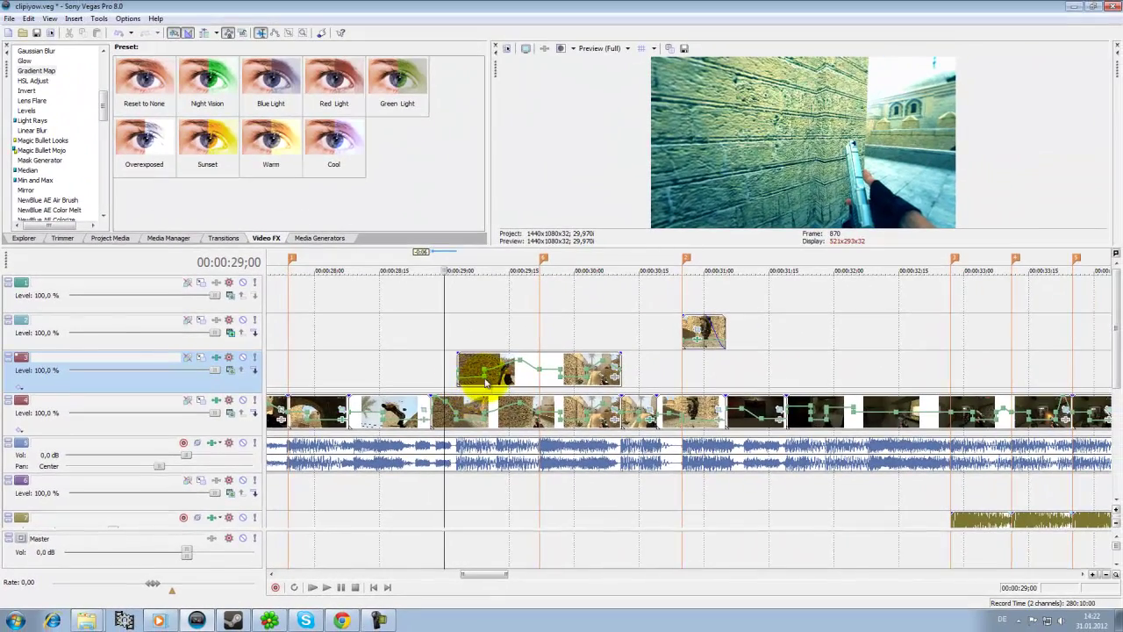
# Move the cursor to frame 880 and drag the copied clip's end to about 29;09
pyautogui.rightClick(482, 377)
pyautogui.click(482, 361)
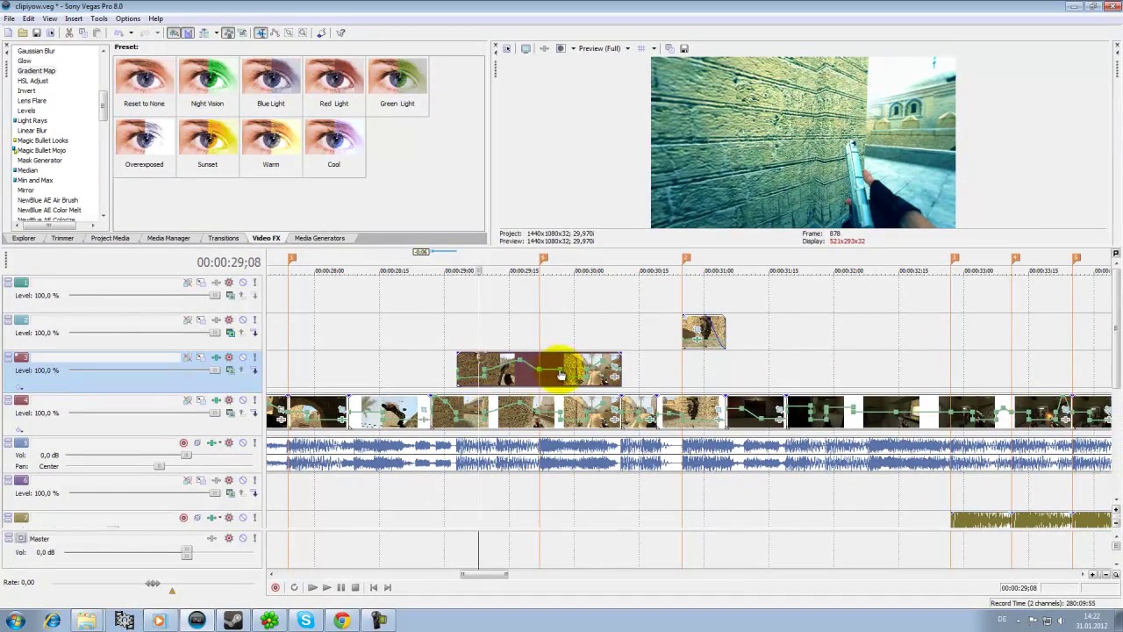
pyautogui.moveTo(485, 342)
pyautogui.mouseDown()
pyautogui.moveTo(501, 355)
pyautogui.moveTo(482, 358)
pyautogui.mouseUp()
pyautogui.click(487, 355)
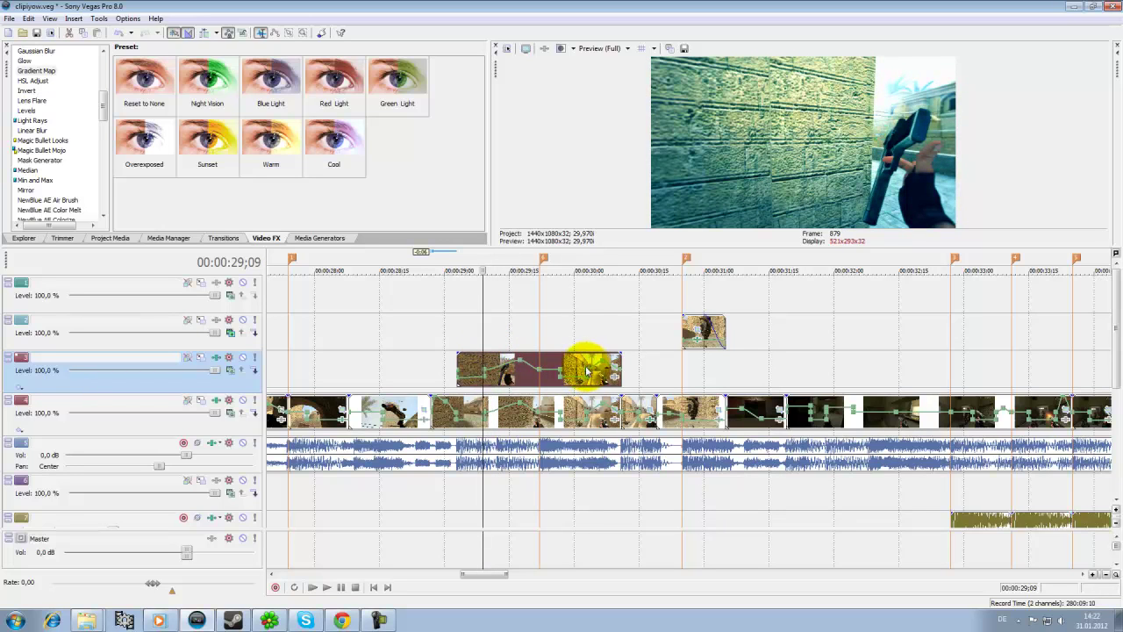
pyautogui.moveTo(619, 368); pyautogui.dragTo(485, 366)
pyautogui.scroll(5, 571, 375)
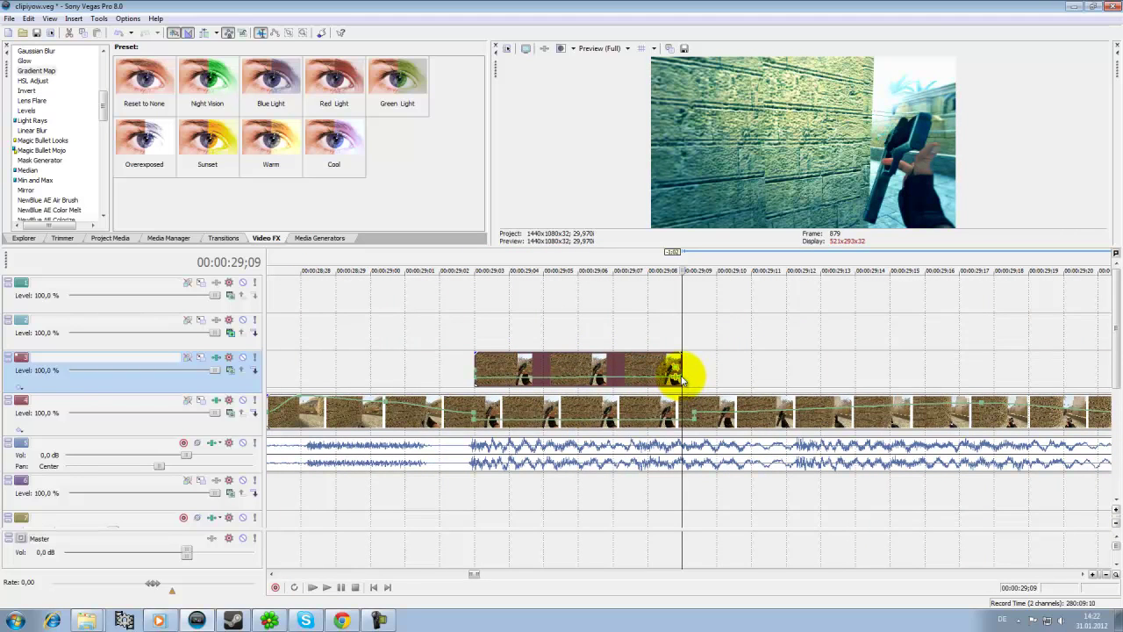
# Adjust the velocity envelope points at the clip's end and start, near 29;04
pyautogui.rightClick(683, 377)
pyautogui.click(708, 428)
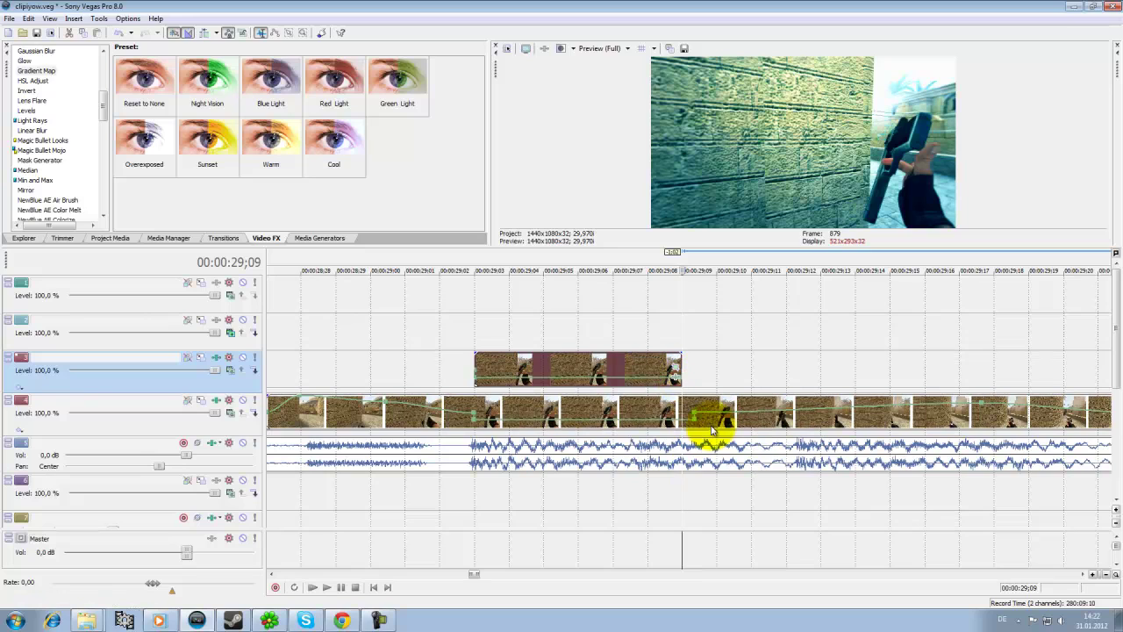
pyautogui.rightClick(476, 370)
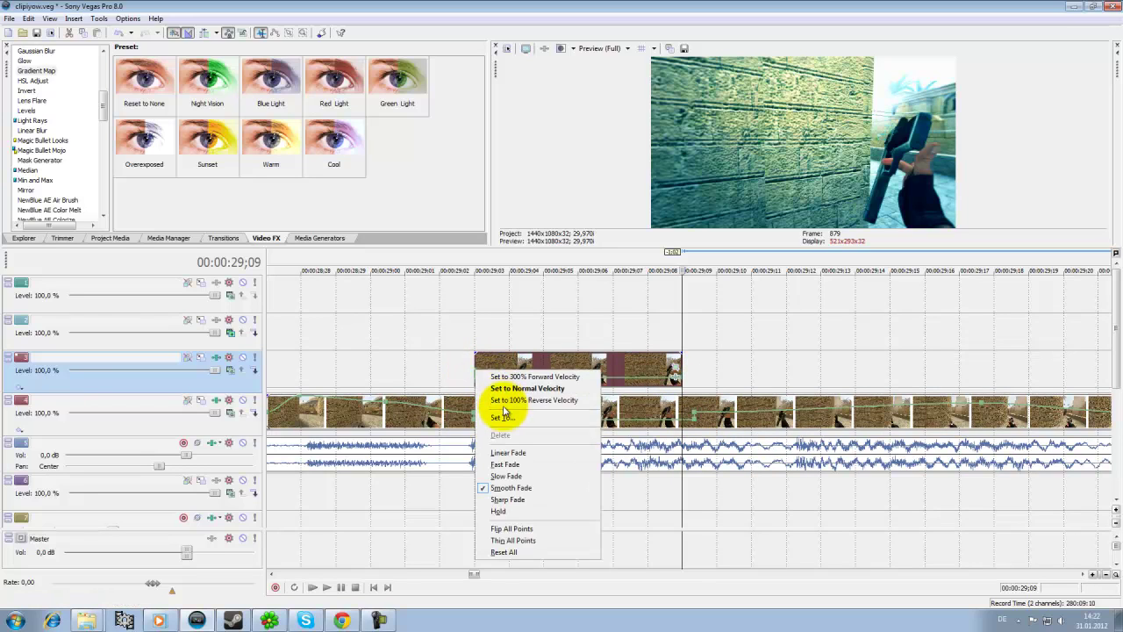
pyautogui.click(582, 339)
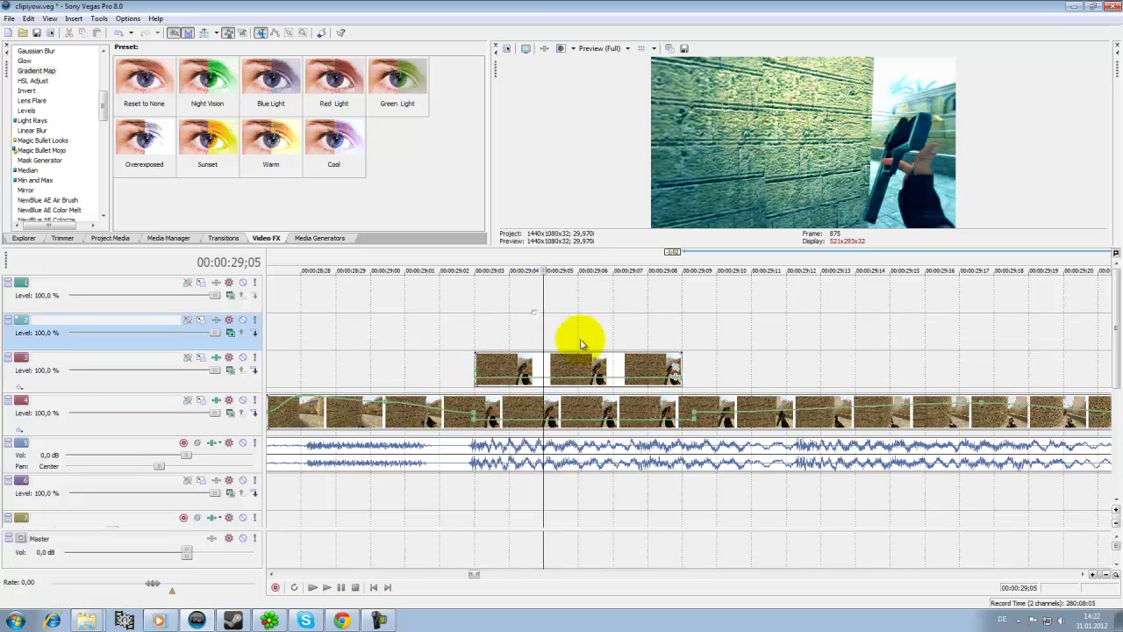
pyautogui.click(541, 312)
pyautogui.click(500, 313)
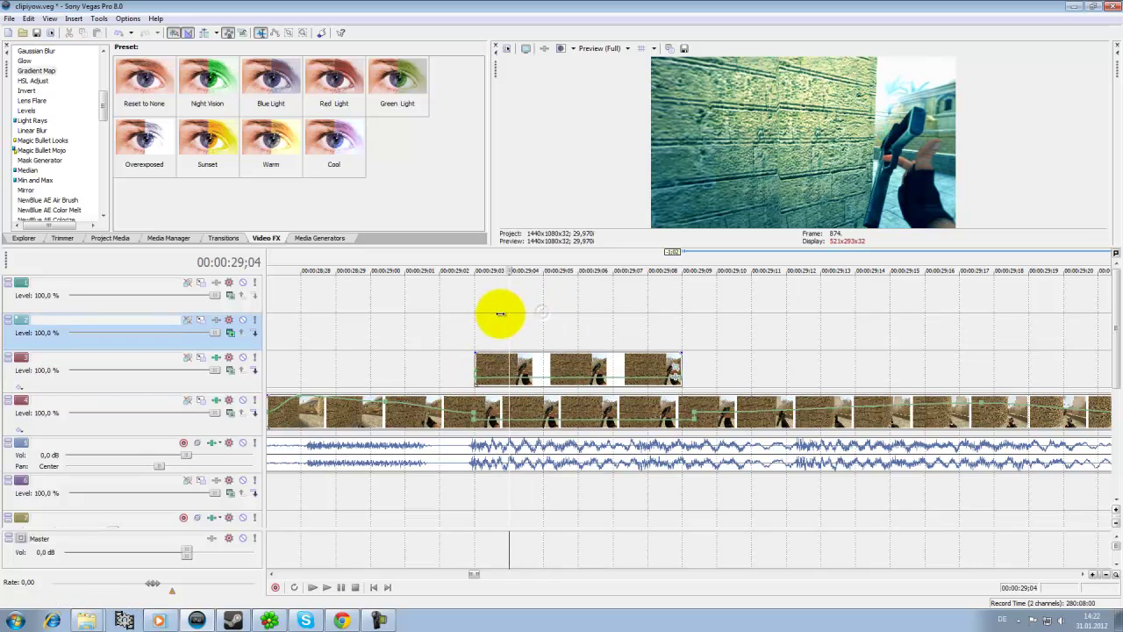
pyautogui.click(476, 363)
pyautogui.rightClick(477, 367)
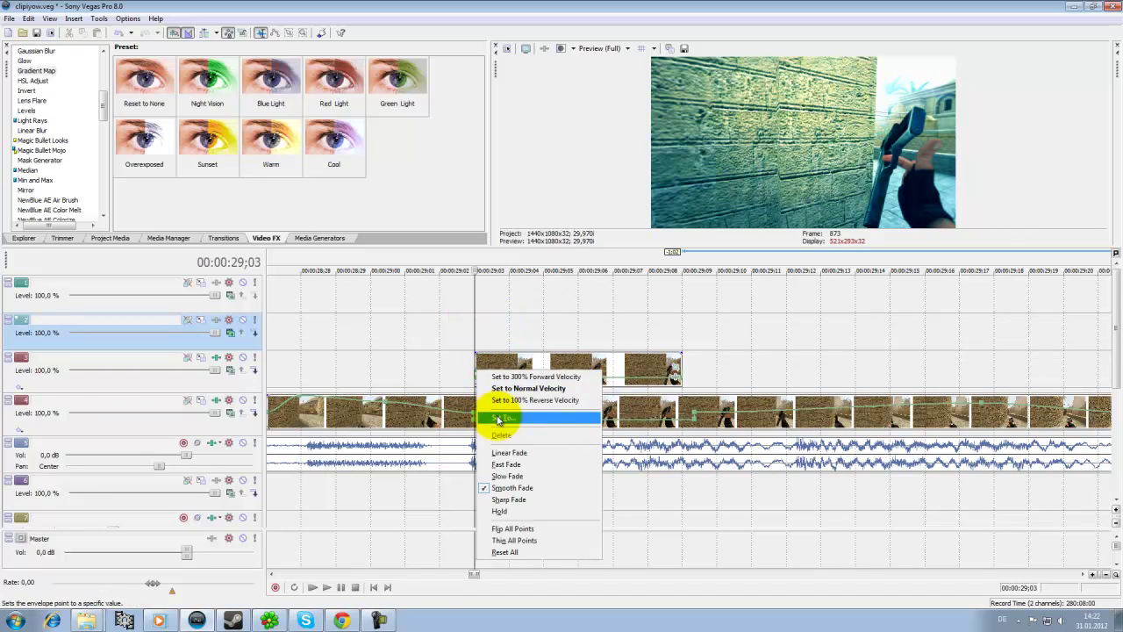
pyautogui.click(493, 418)
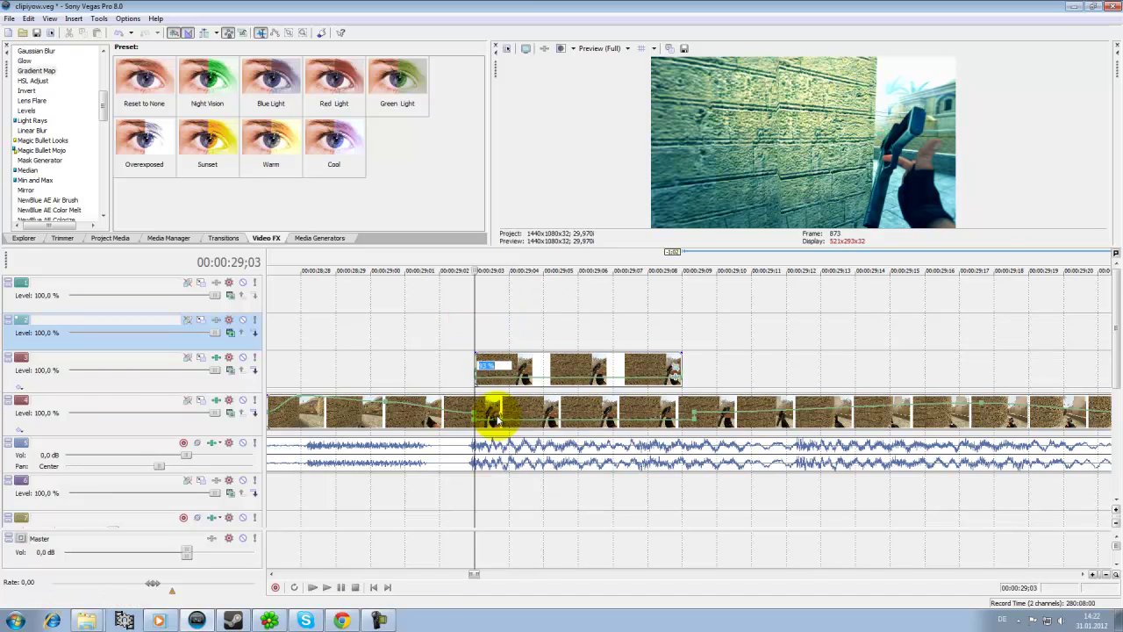
# Reset the end velocity point to normal velocity and step frames to check it
pyautogui.rightClick(682, 375)
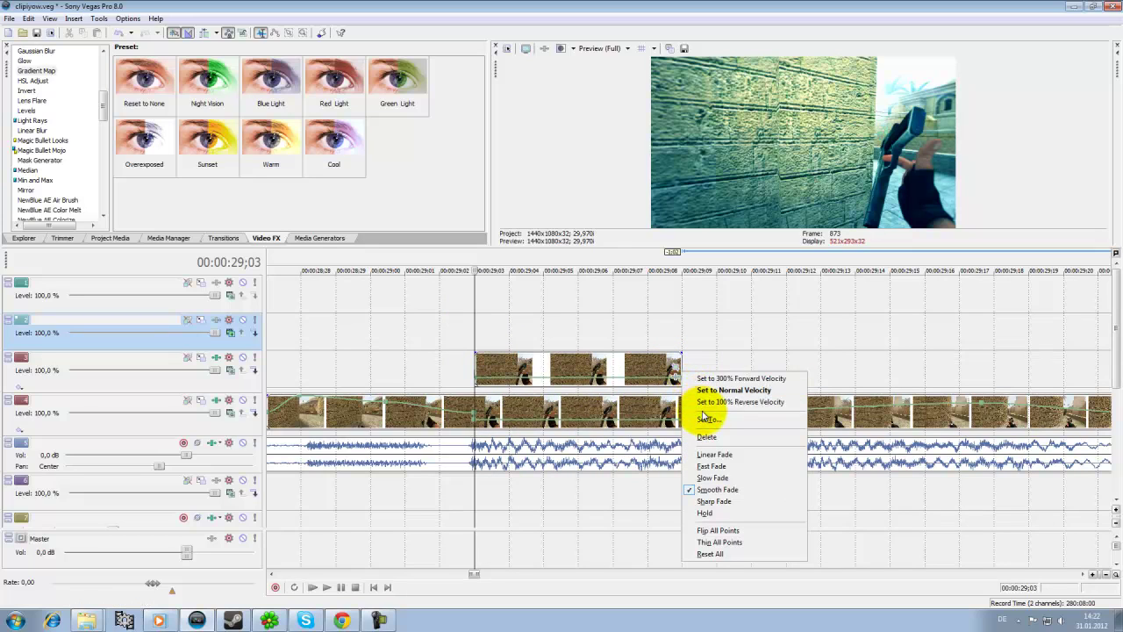
pyautogui.click(707, 421)
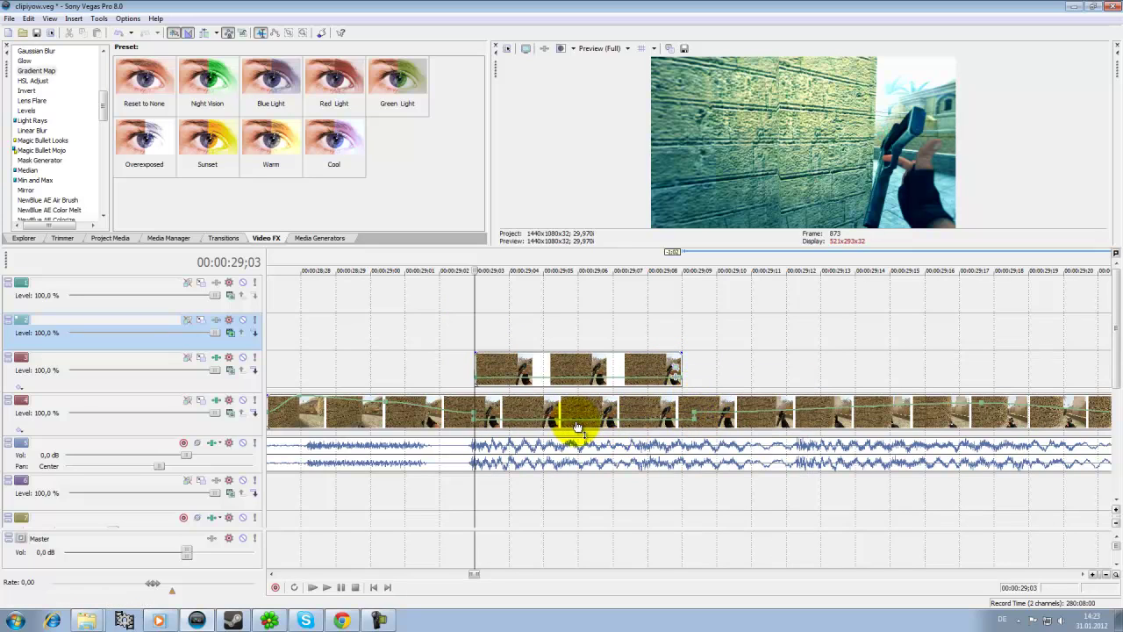
pyautogui.press('Right')
pyautogui.press('Right')
pyautogui.press('Right')
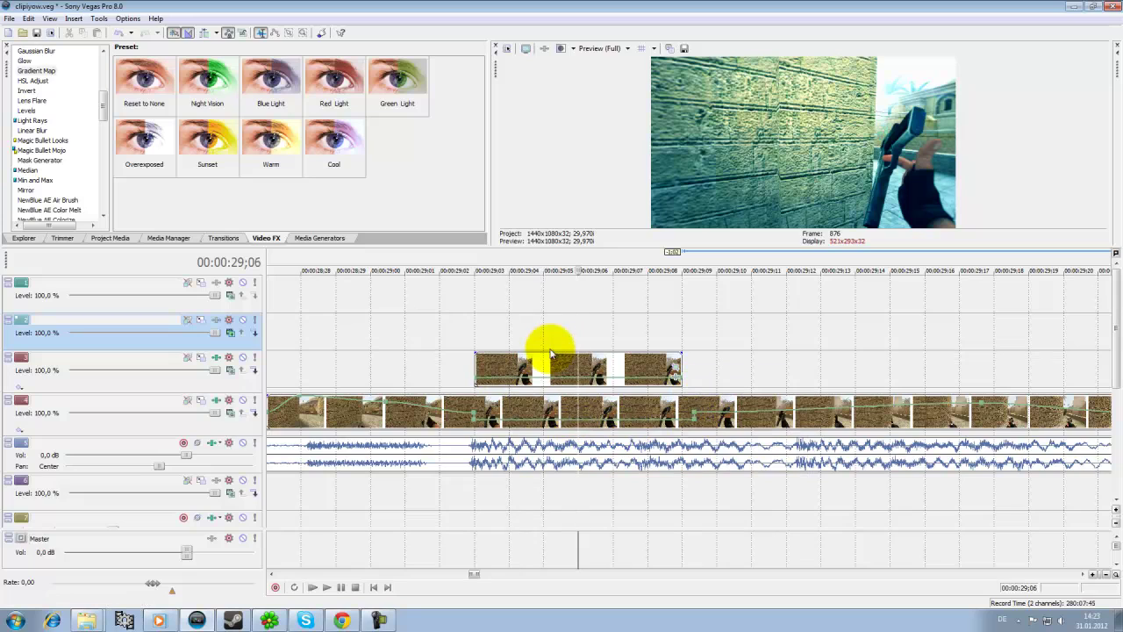
pyautogui.press('Right')
pyautogui.press('Right')
pyautogui.press('Right')
pyautogui.press('Left')
pyautogui.press('Left')
pyautogui.press('Left')
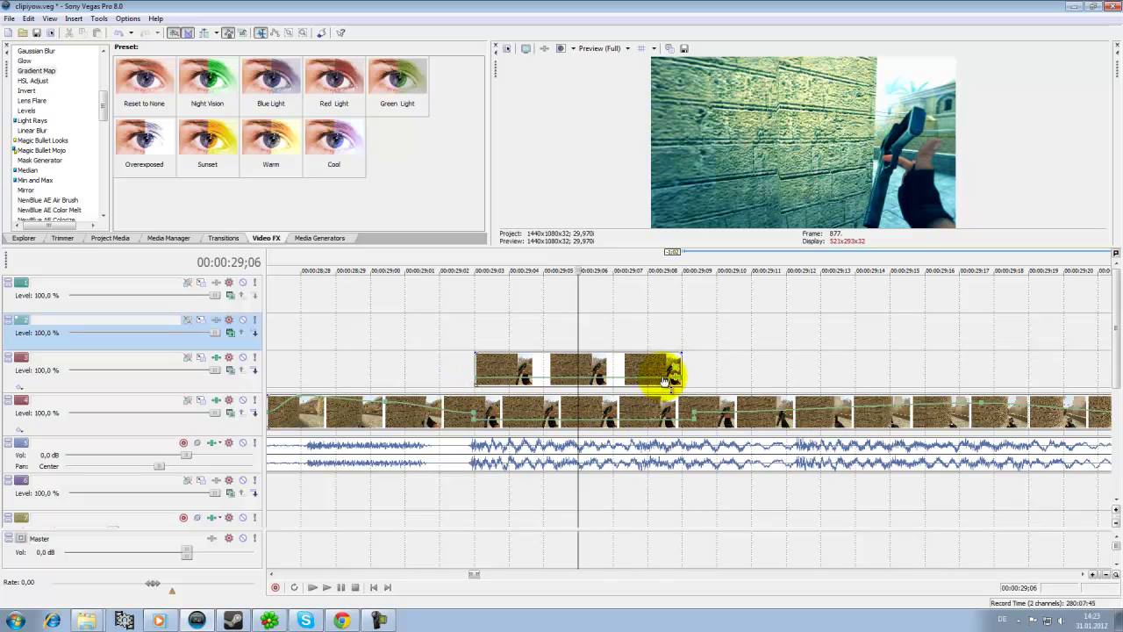
pyautogui.press('Left')
pyautogui.press('Left')
pyautogui.press('Left')
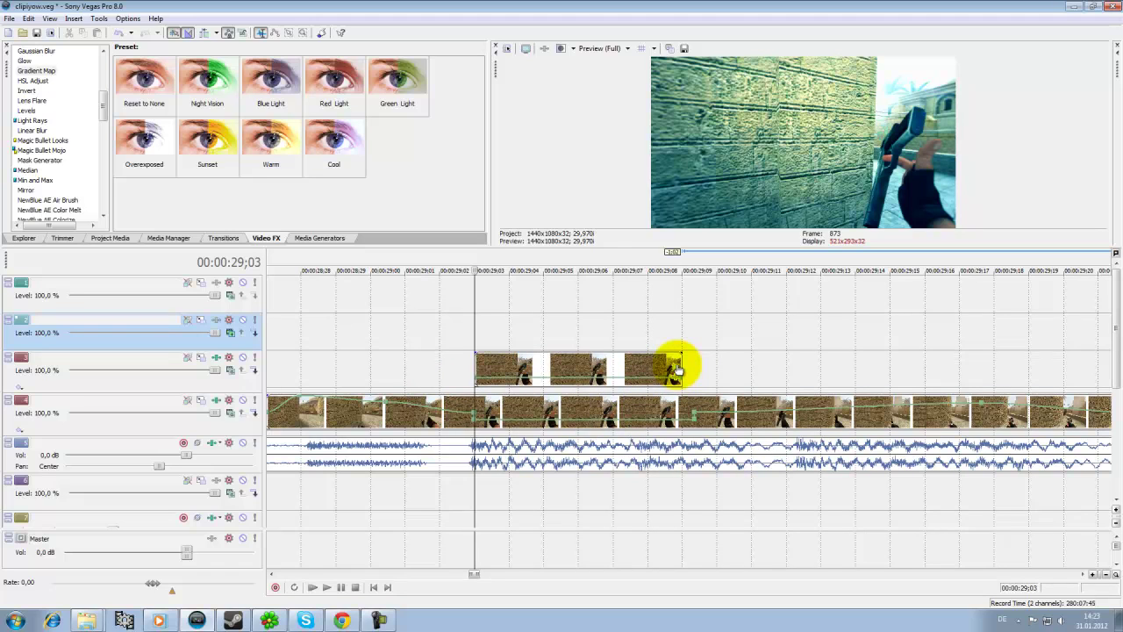
# Open Event Pan/Crop on the deagle clip, enable Mask, and place a point below the gun
pyautogui.click(678, 368)
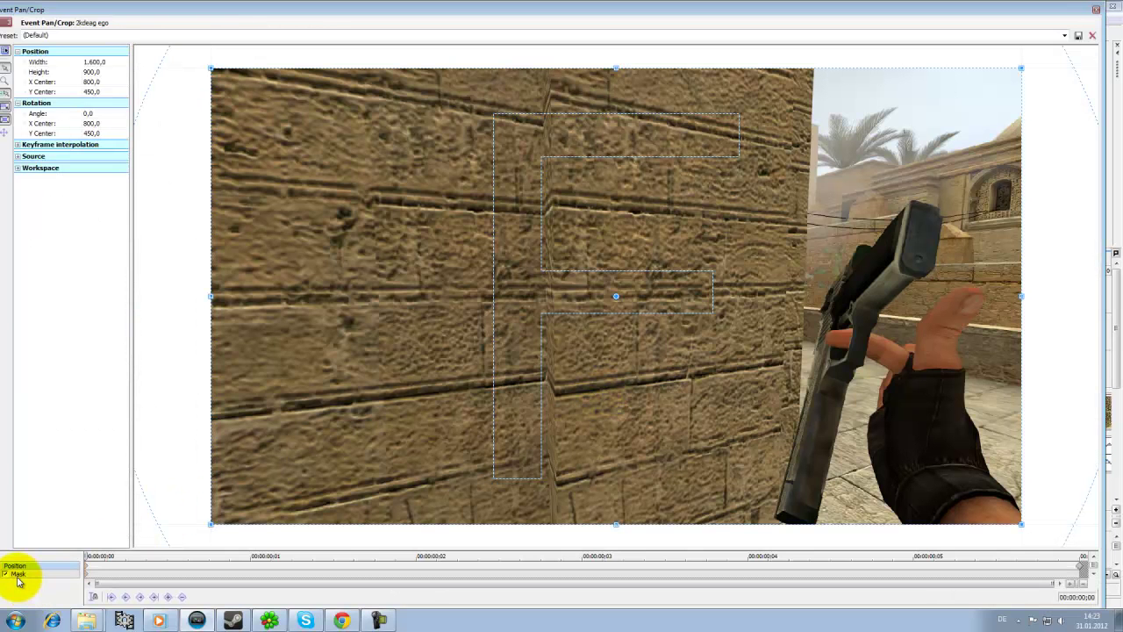
pyautogui.click(25, 576)
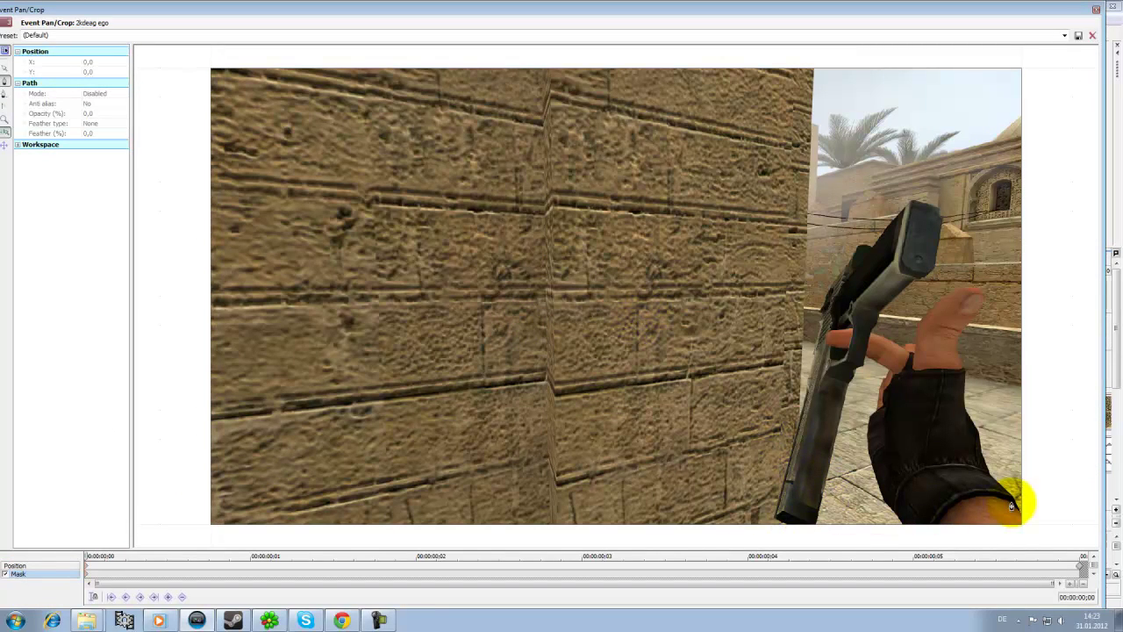
pyautogui.click(814, 531)
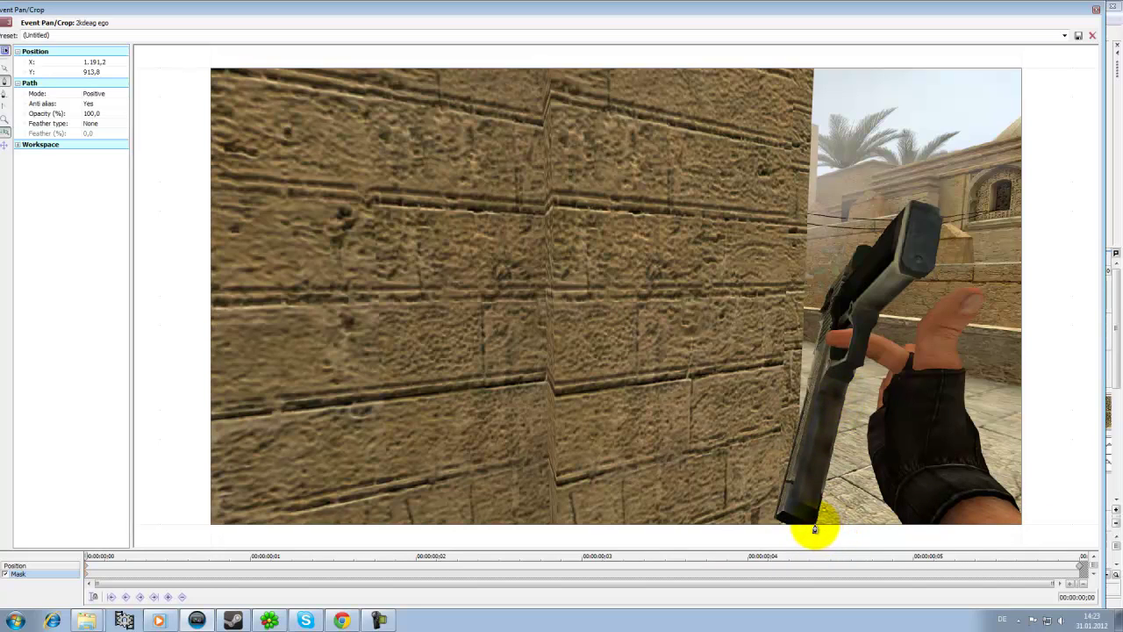
# Trace mask points around the gun's slide, top and bottom-left, closing the path
pyautogui.moveTo(814, 529); pyautogui.dragTo(815, 523)
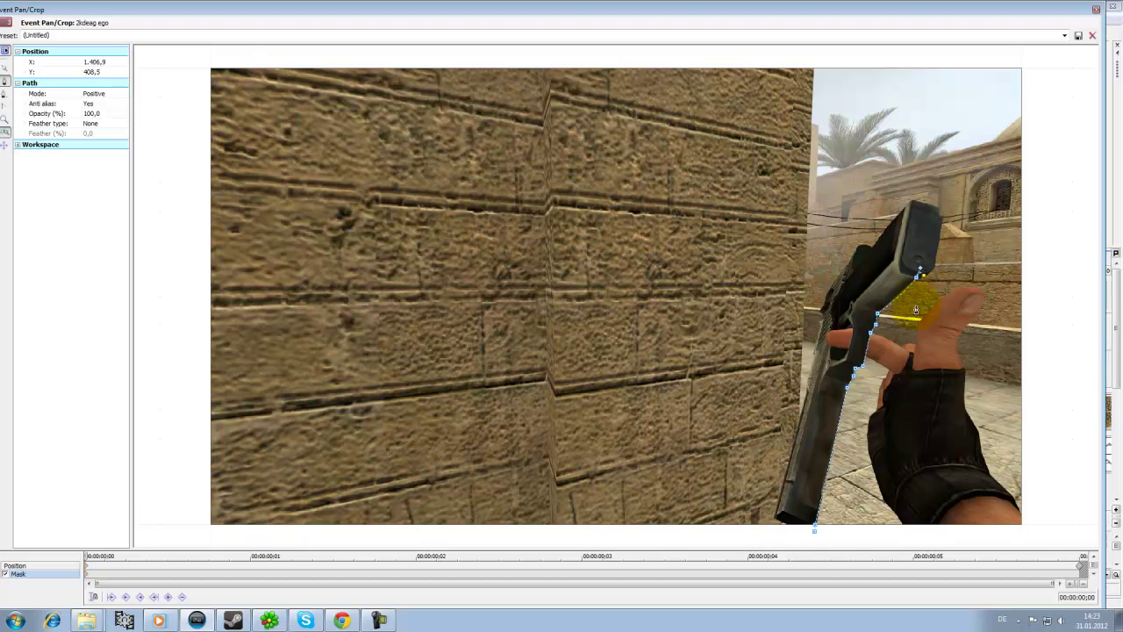
pyautogui.click(915, 346)
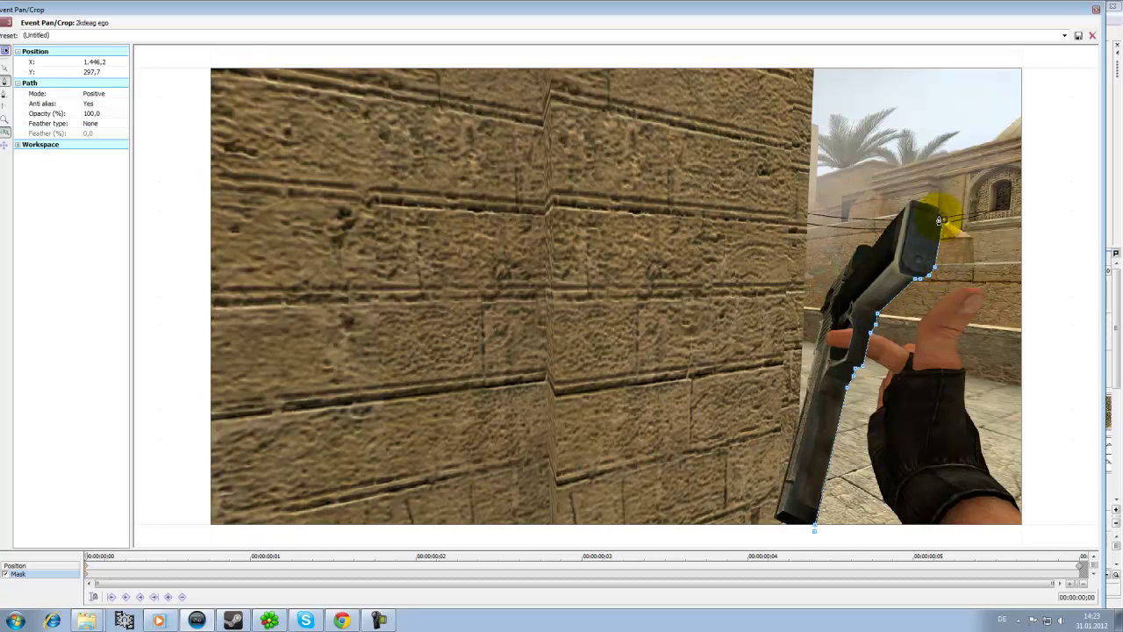
pyautogui.moveTo(938, 214); pyautogui.dragTo(912, 208)
pyautogui.moveTo(823, 306); pyautogui.dragTo(830, 293)
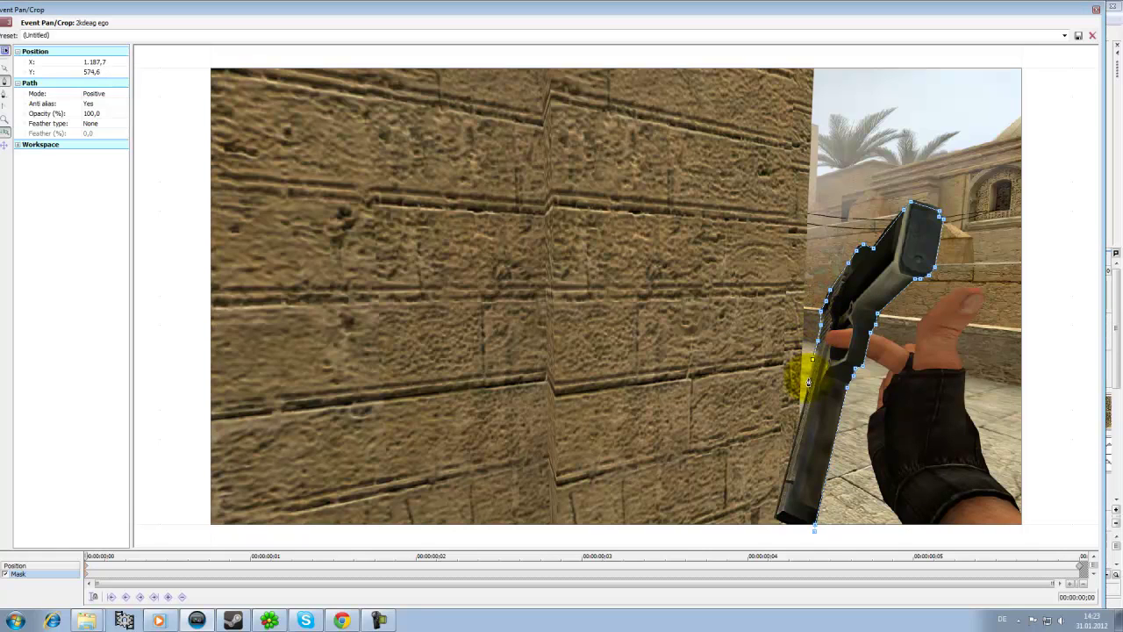
pyautogui.moveTo(795, 442); pyautogui.dragTo(798, 430)
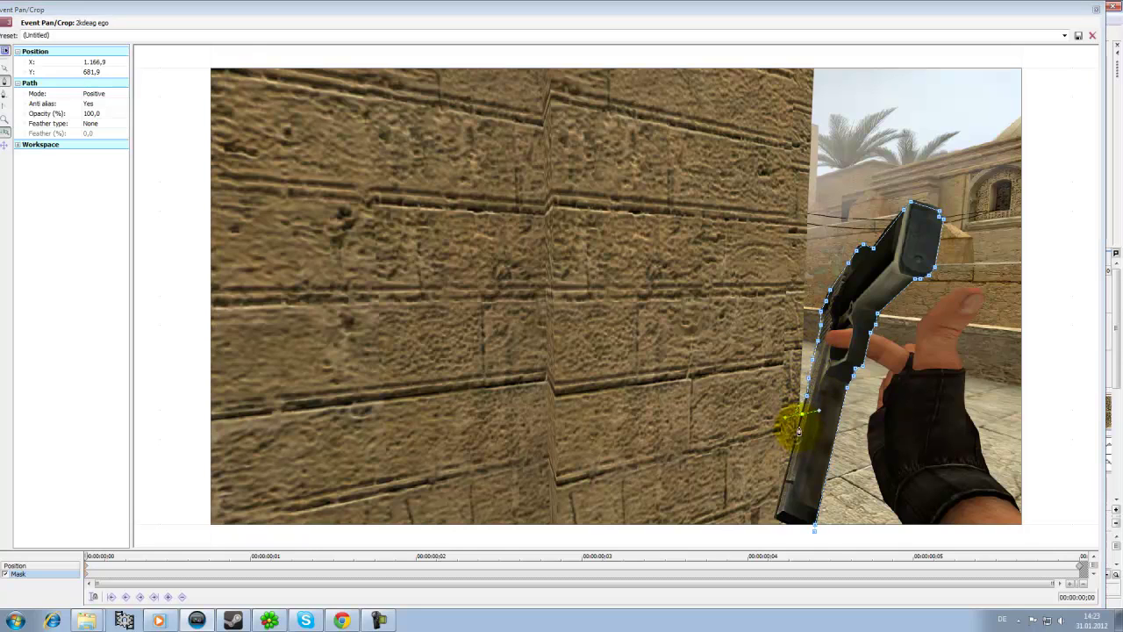
pyautogui.click(780, 515)
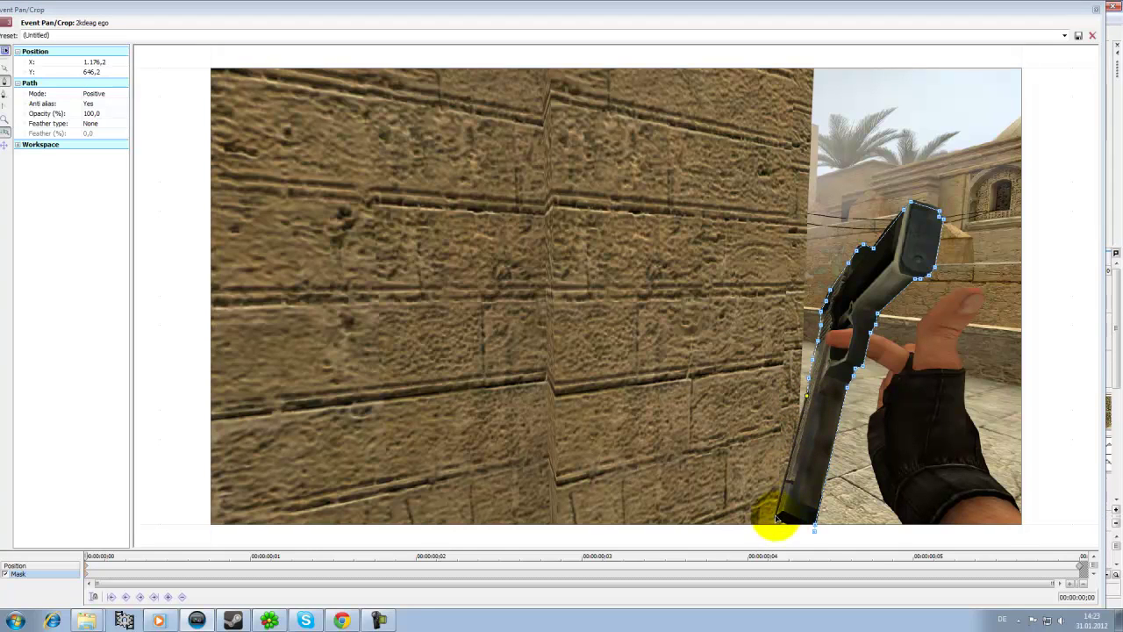
pyautogui.moveTo(776, 519); pyautogui.dragTo(816, 538)
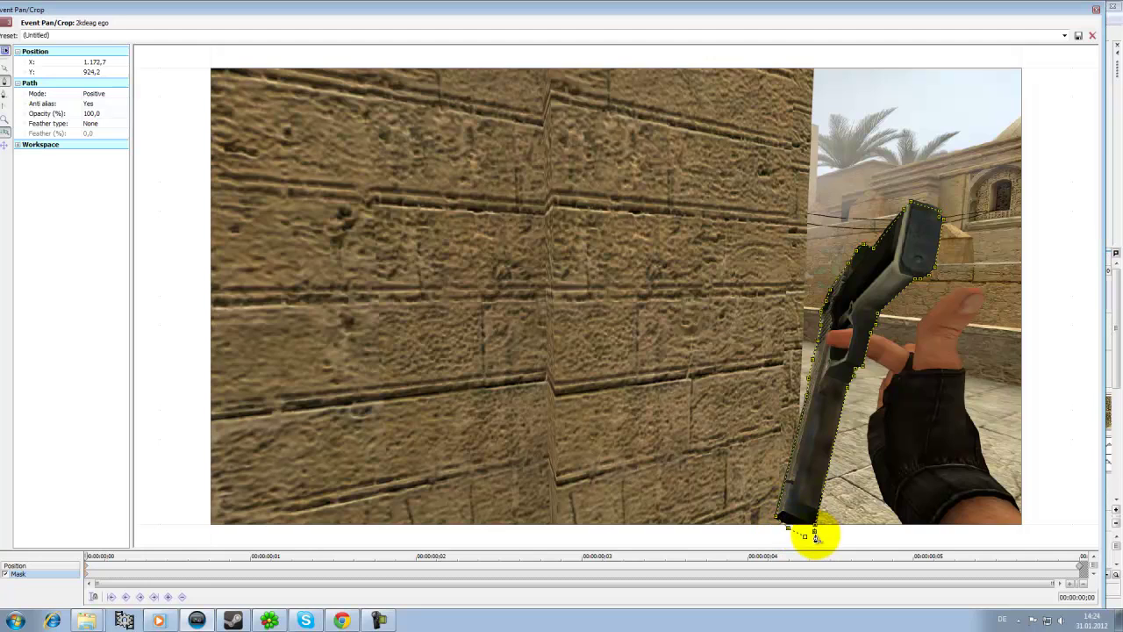
pyautogui.click(815, 537)
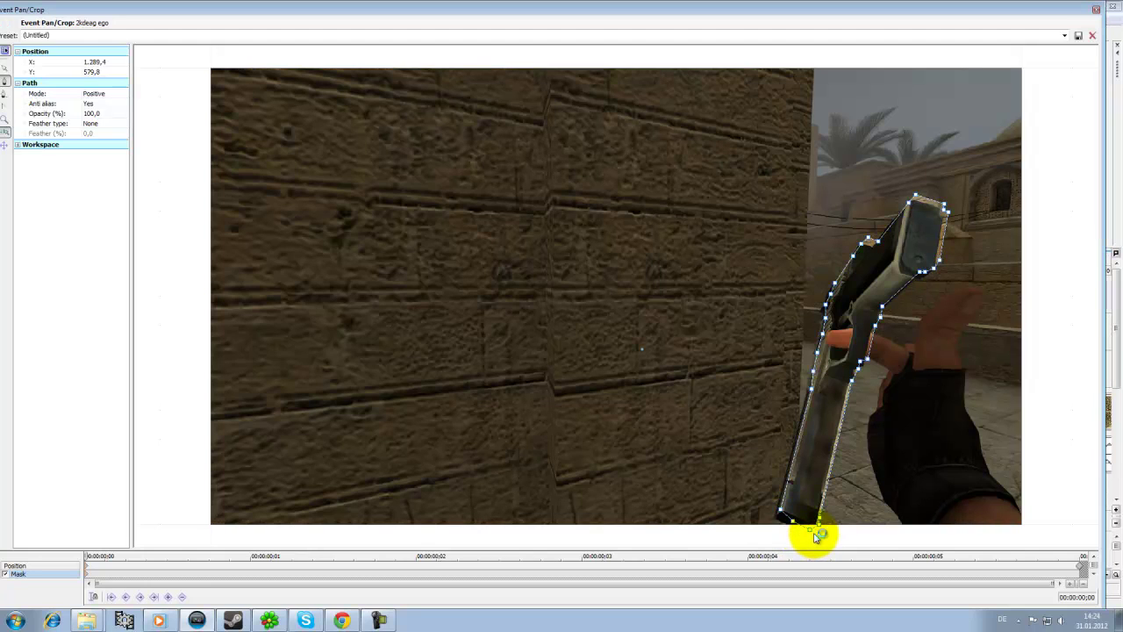
# Deselect the mask points and close the Event Pan/Crop window
pyautogui.click(814, 533)
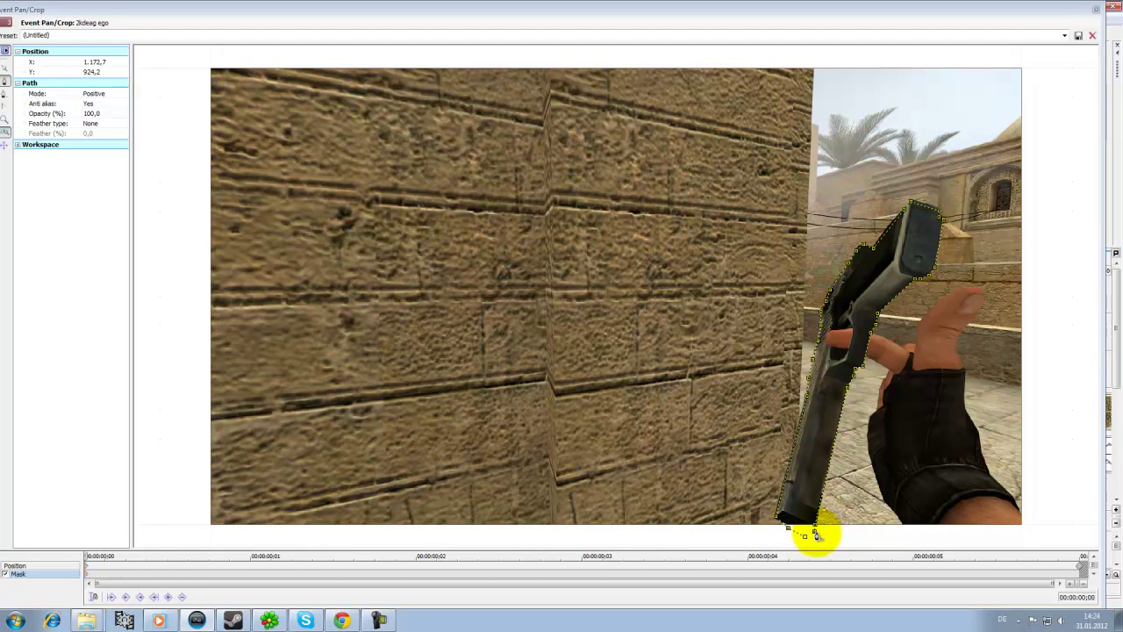
pyautogui.click(816, 535)
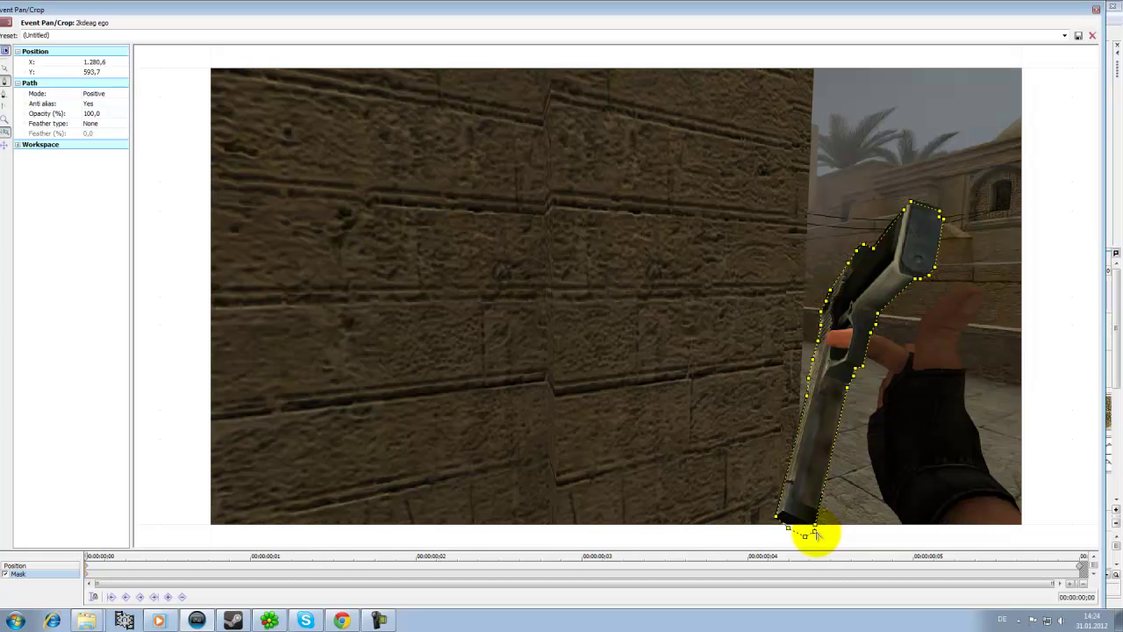
pyautogui.click(700, 310)
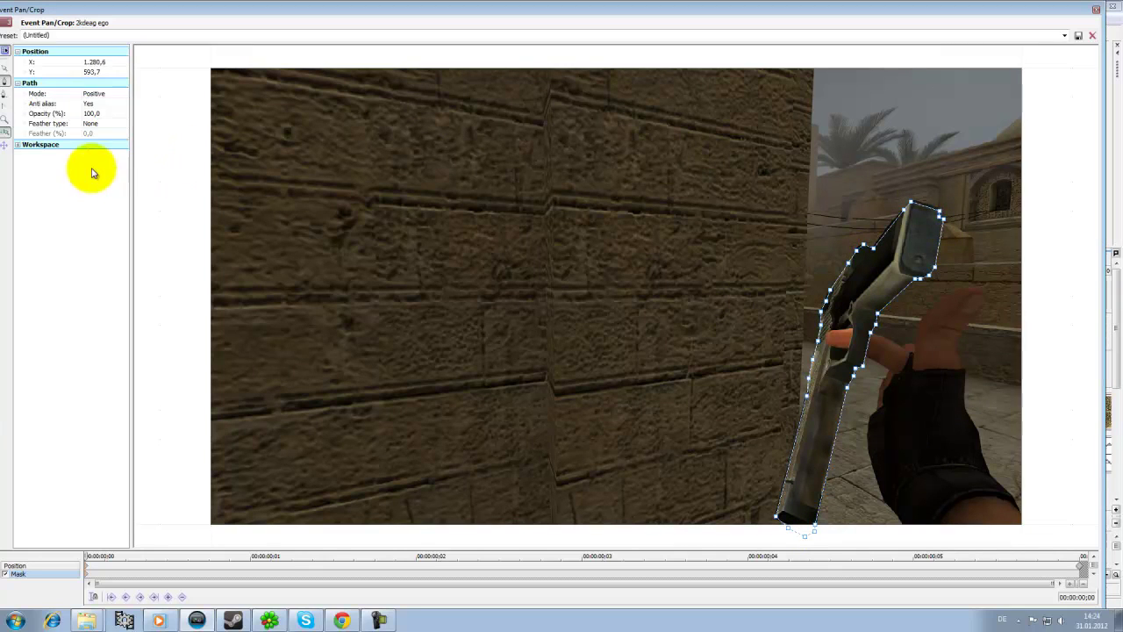
pyautogui.click(1096, 10)
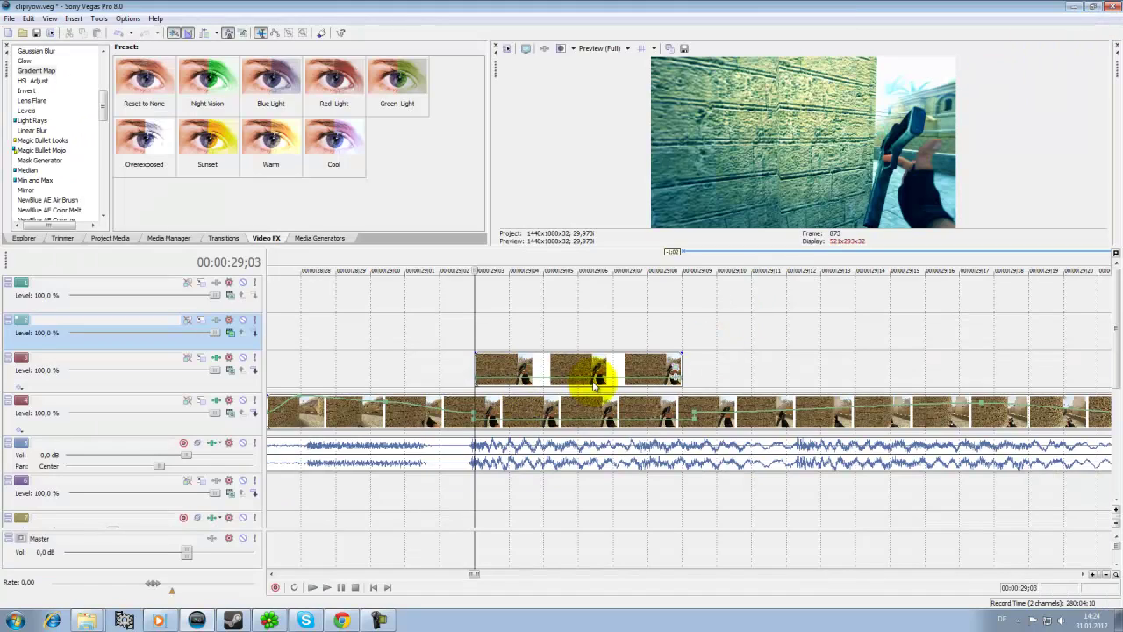
# Preview the masked section and set the deagle track's compositing mode to Add
pyautogui.press('space')
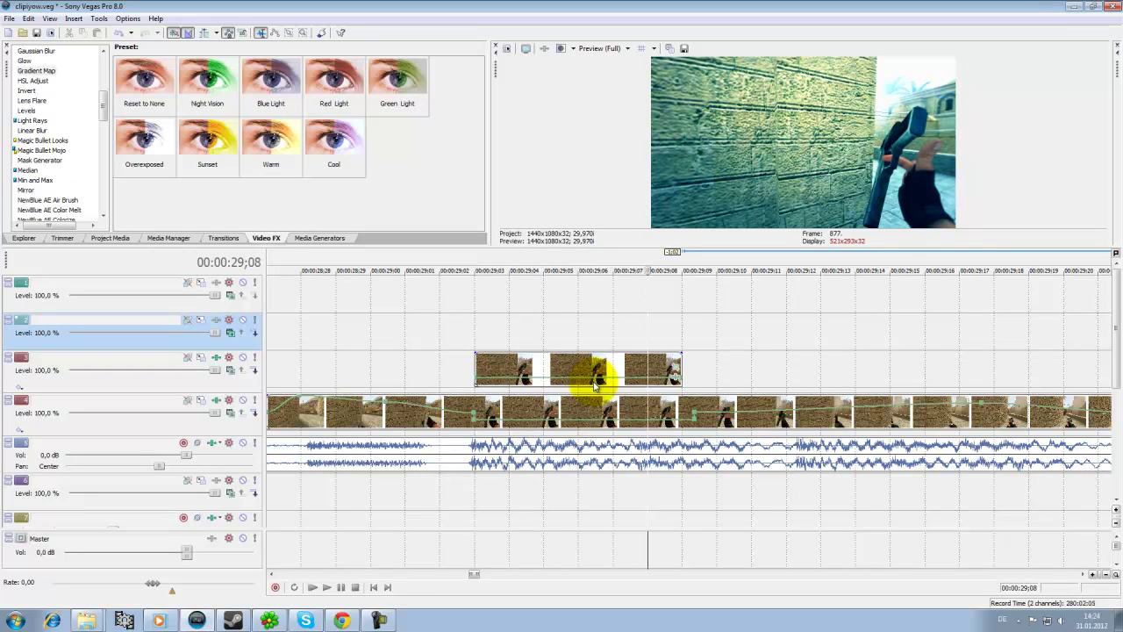
pyautogui.press('j')
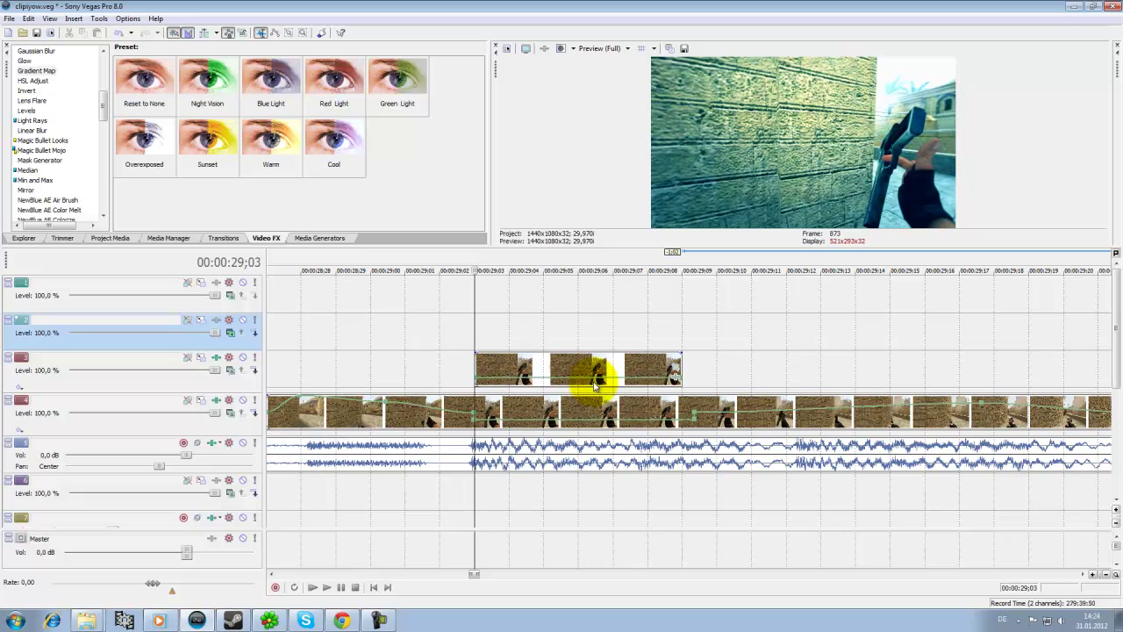
pyautogui.click(103, 379)
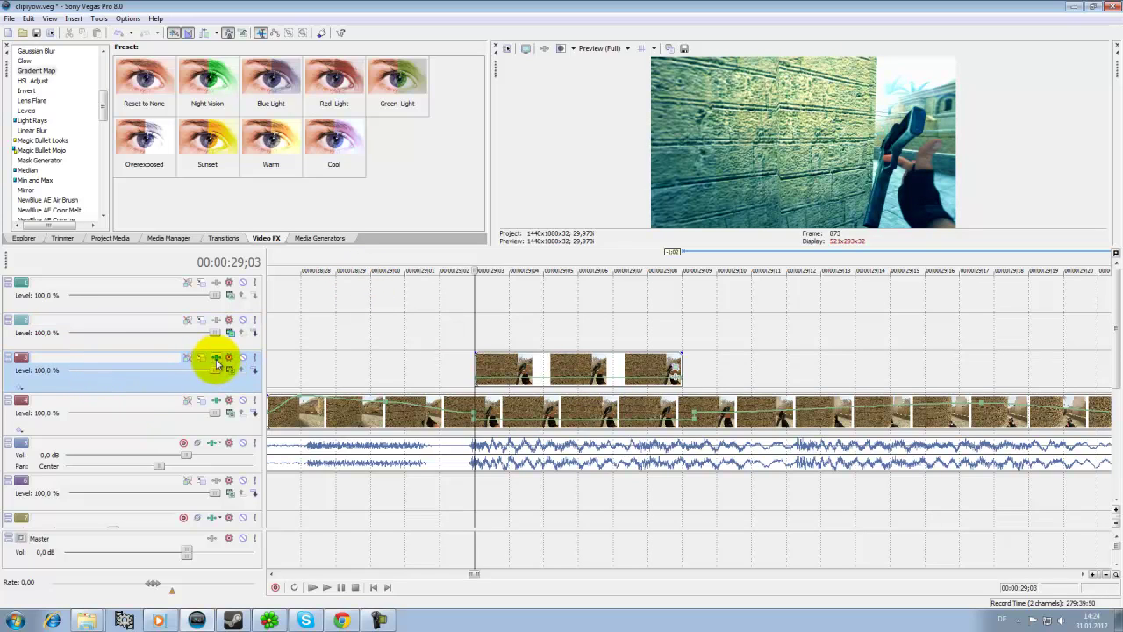
pyautogui.click(230, 369)
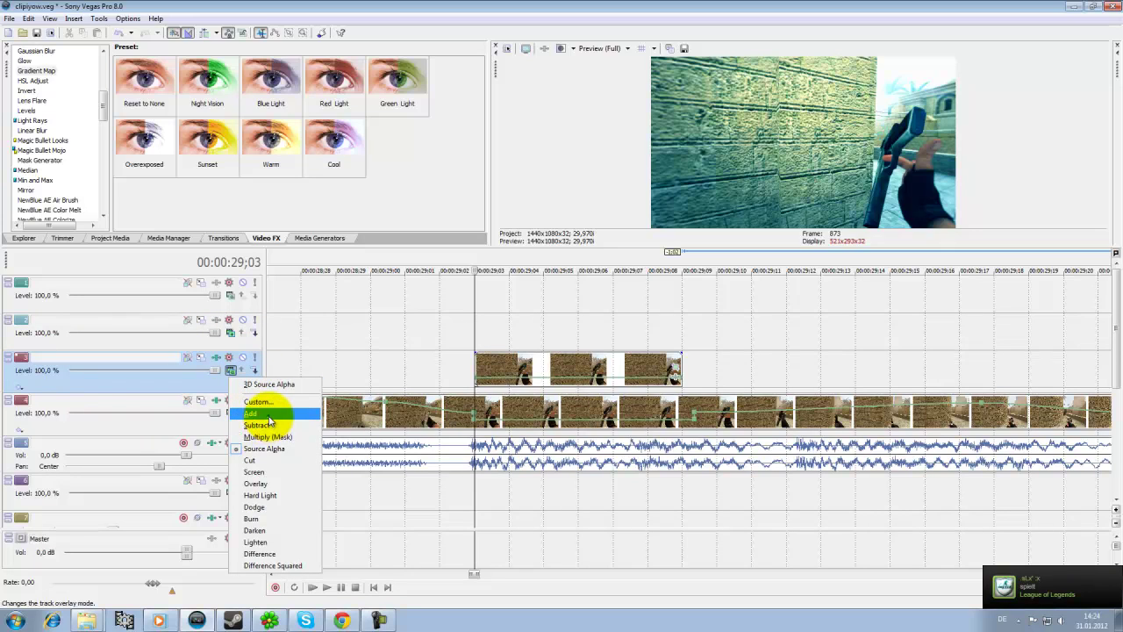
pyautogui.click(269, 415)
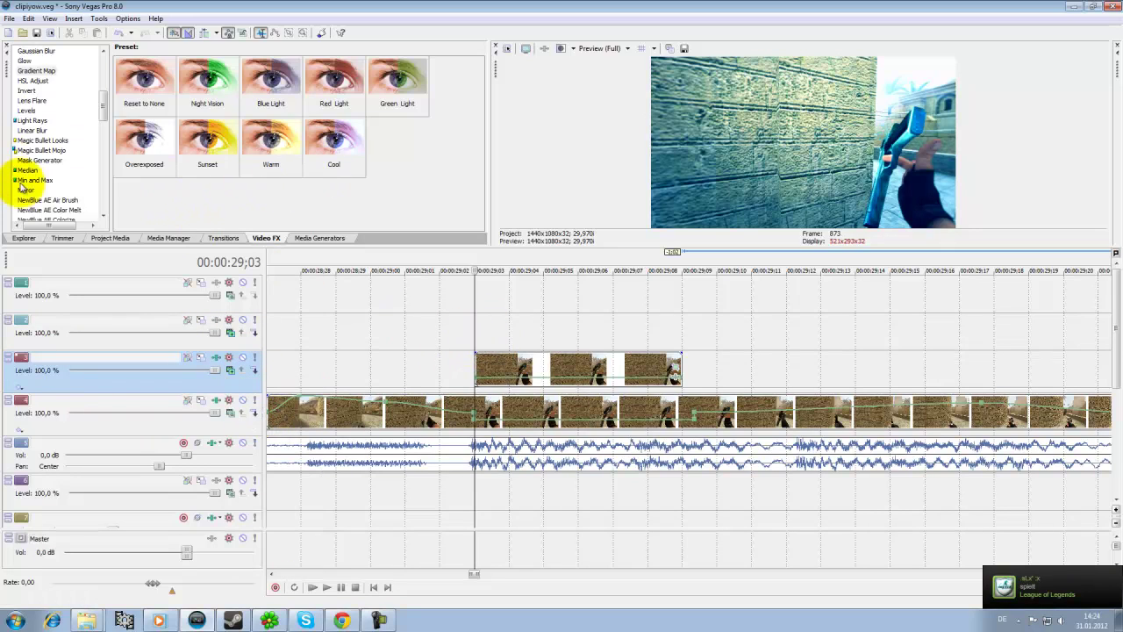
# Apply the Gradient Map 'Overexposed' preset to the deagle clip
pyautogui.click(36, 71)
pyautogui.scroll(5, 87, 201)
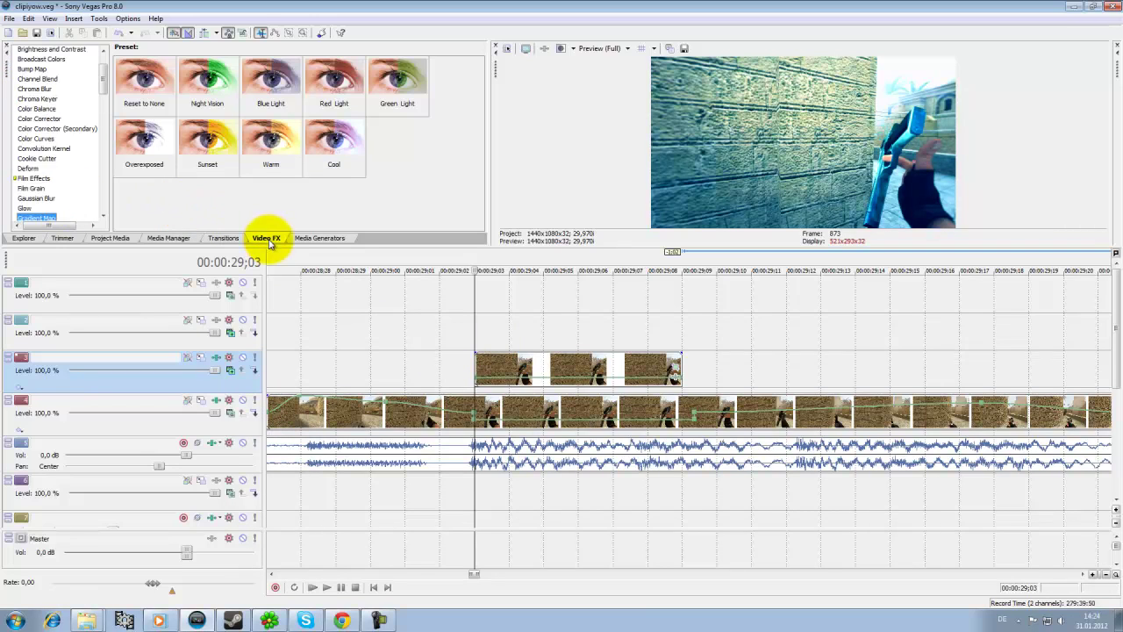
pyautogui.scroll(-2, 25, 176)
pyautogui.click(35, 154)
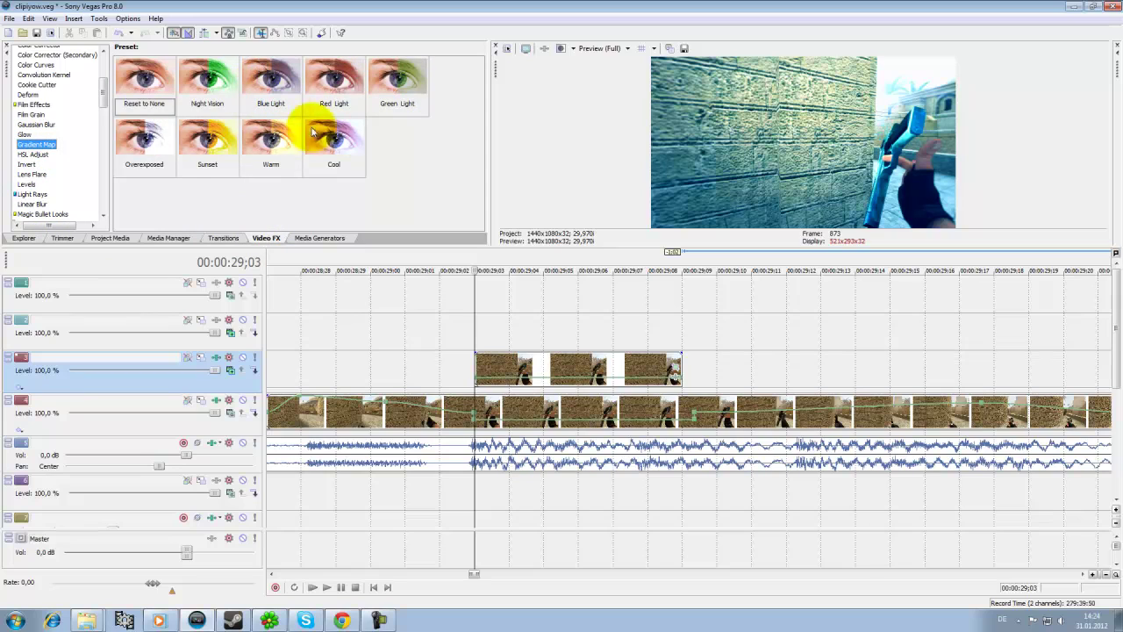
pyautogui.moveTo(144, 141); pyautogui.dragTo(572, 361)
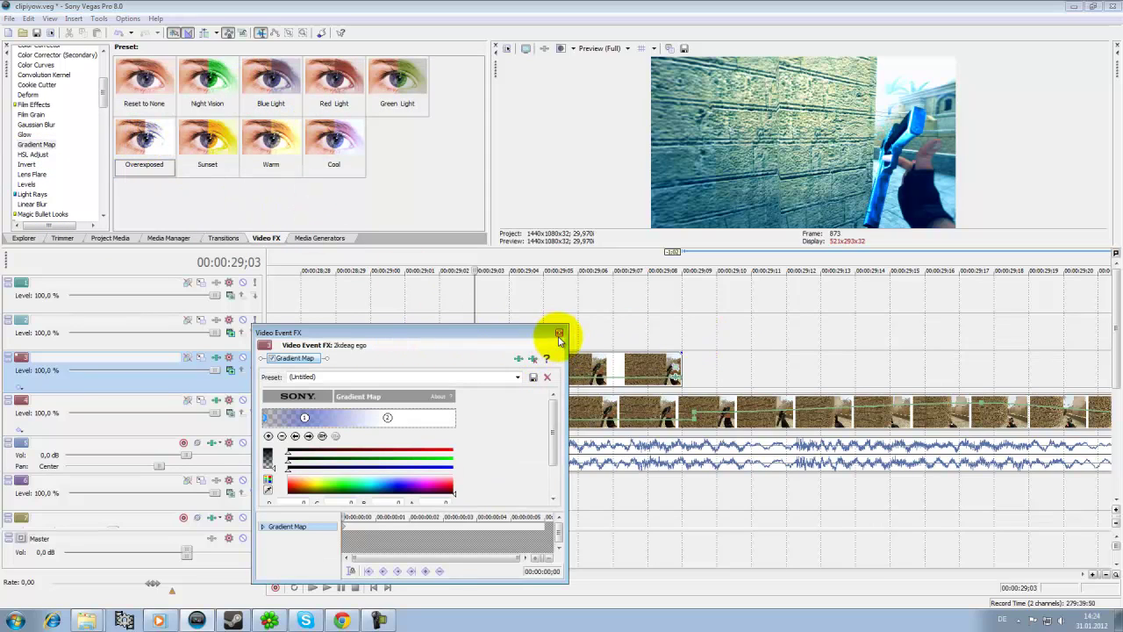
pyautogui.click(560, 333)
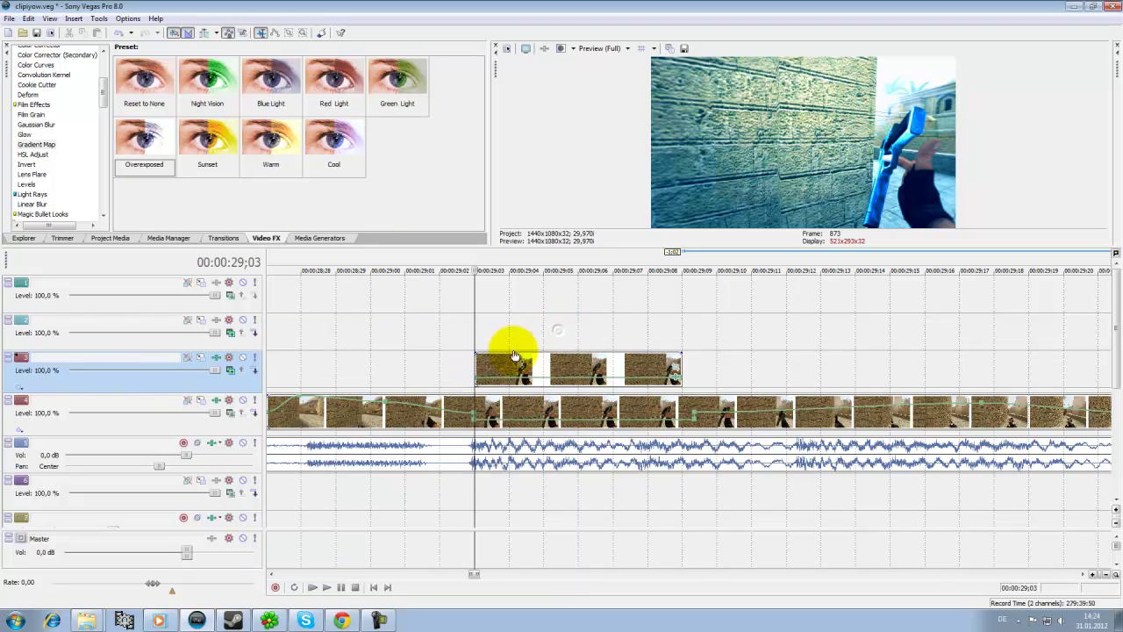
# In Pan/Crop Position mode, shrink the crop frame and shift it lower toward the gun
pyautogui.click(674, 372)
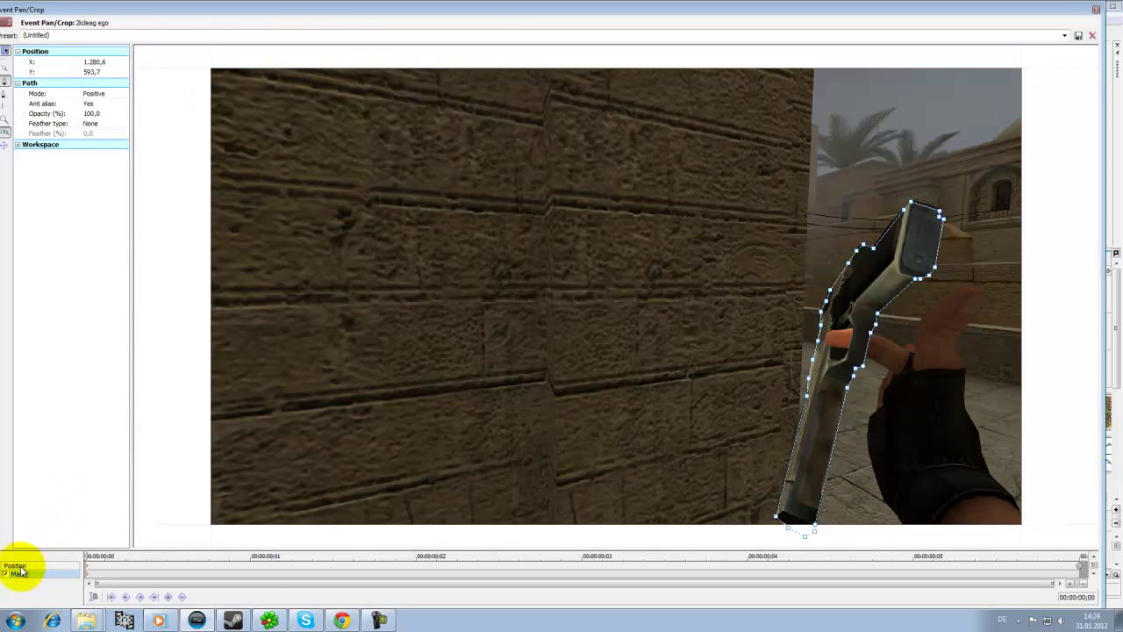
pyautogui.click(15, 565)
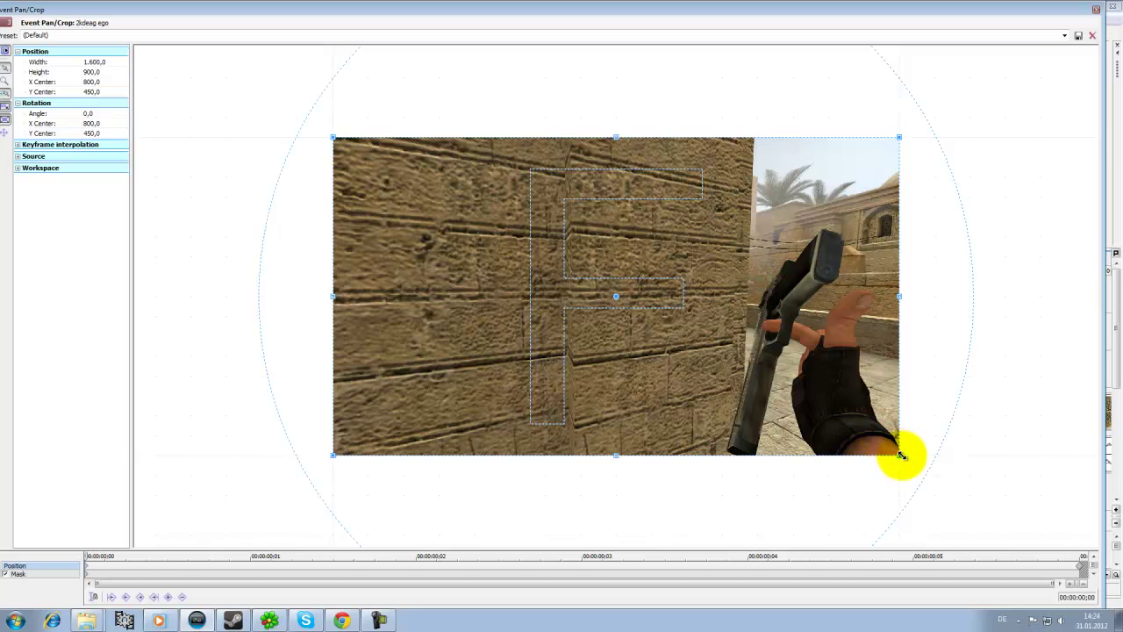
pyautogui.moveTo(897, 457); pyautogui.dragTo(836, 441)
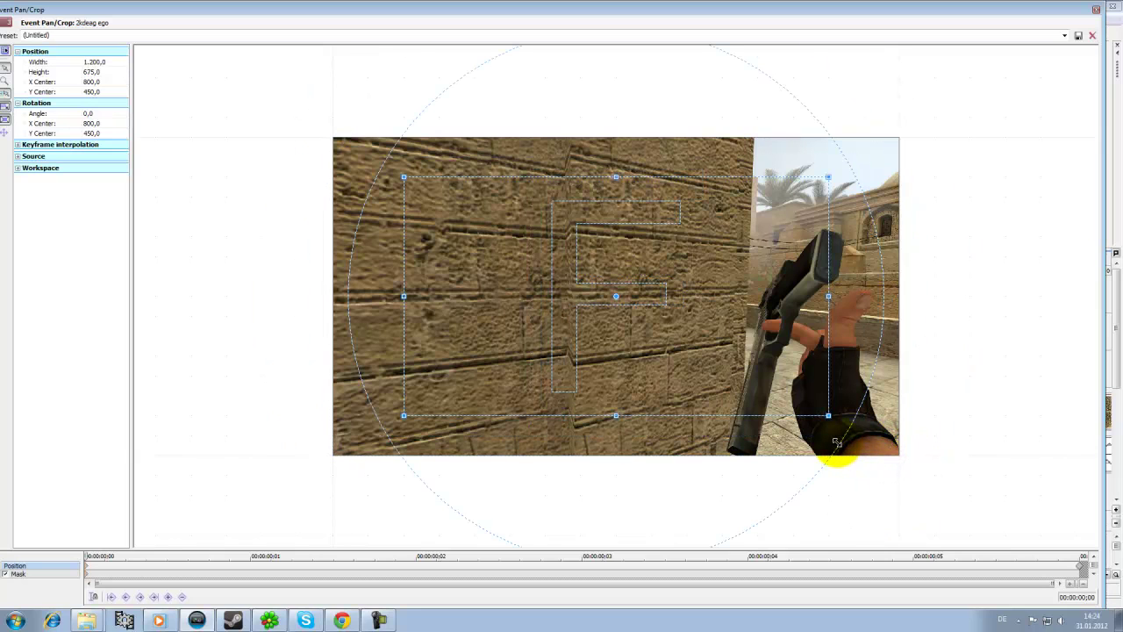
pyautogui.moveTo(599, 279); pyautogui.dragTo(660, 305)
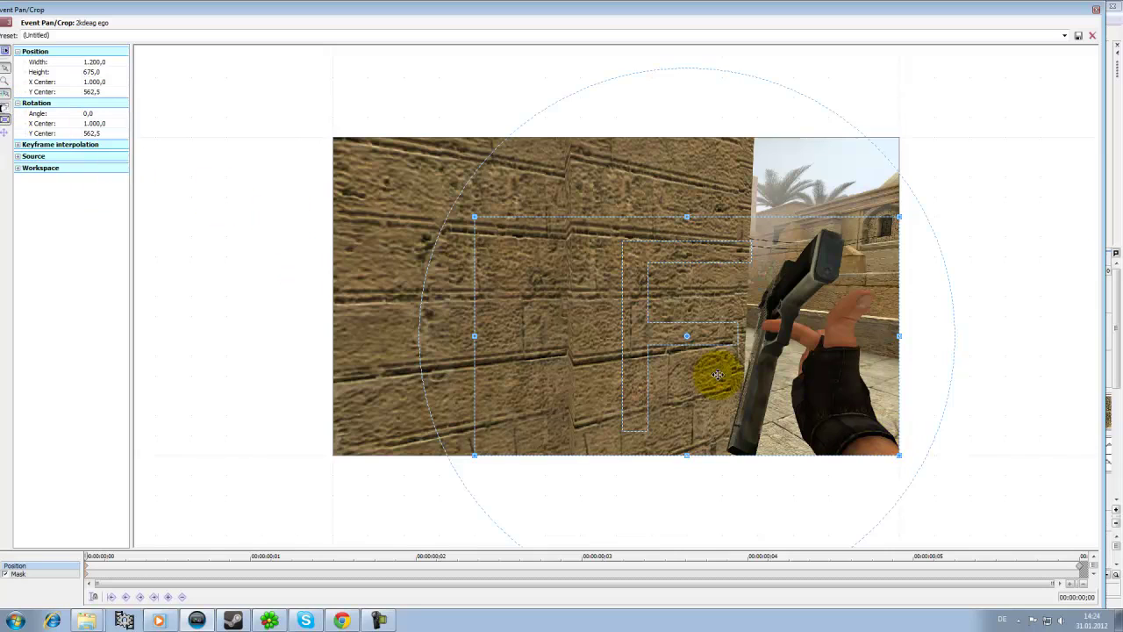
pyautogui.moveTo(471, 215); pyautogui.dragTo(513, 237)
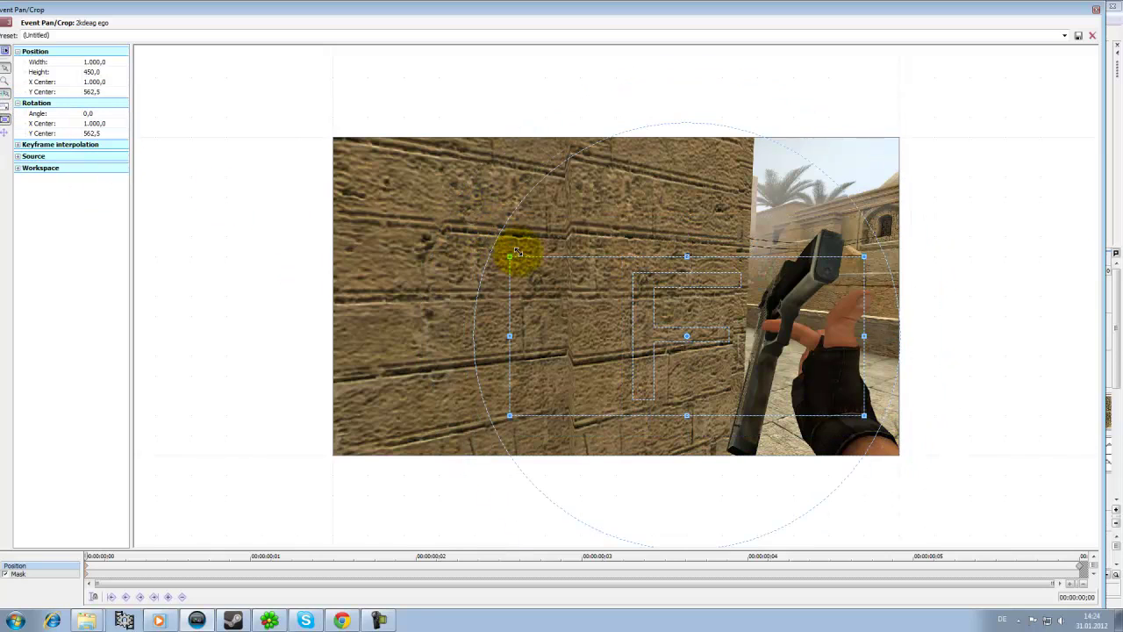
pyautogui.moveTo(798, 310); pyautogui.dragTo(833, 290)
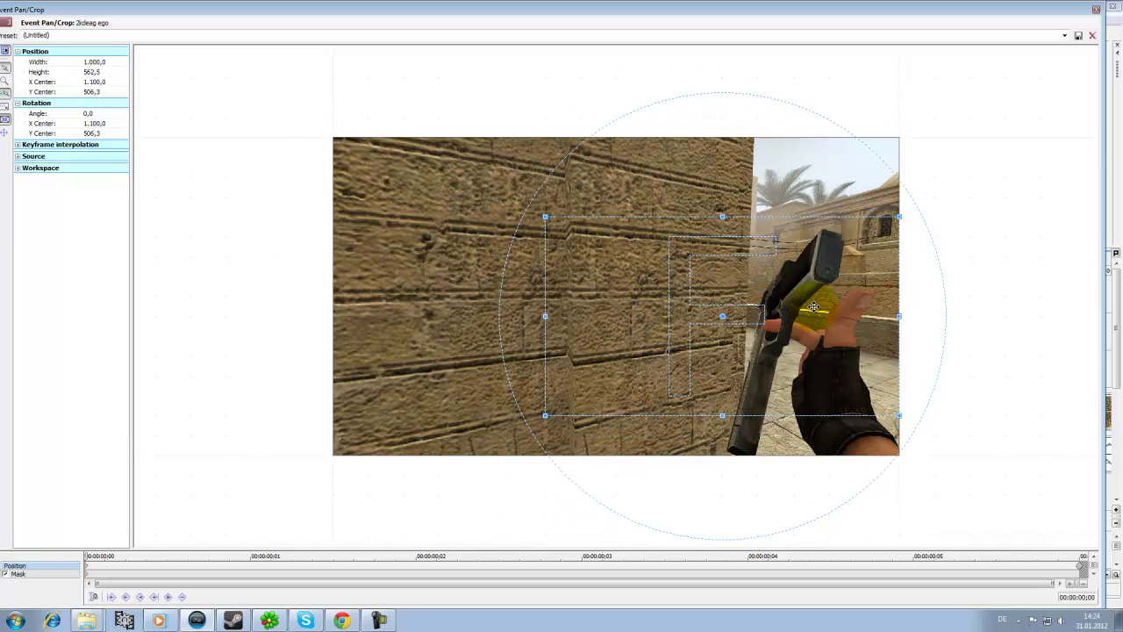
pyautogui.moveTo(835, 422); pyautogui.dragTo(843, 436)
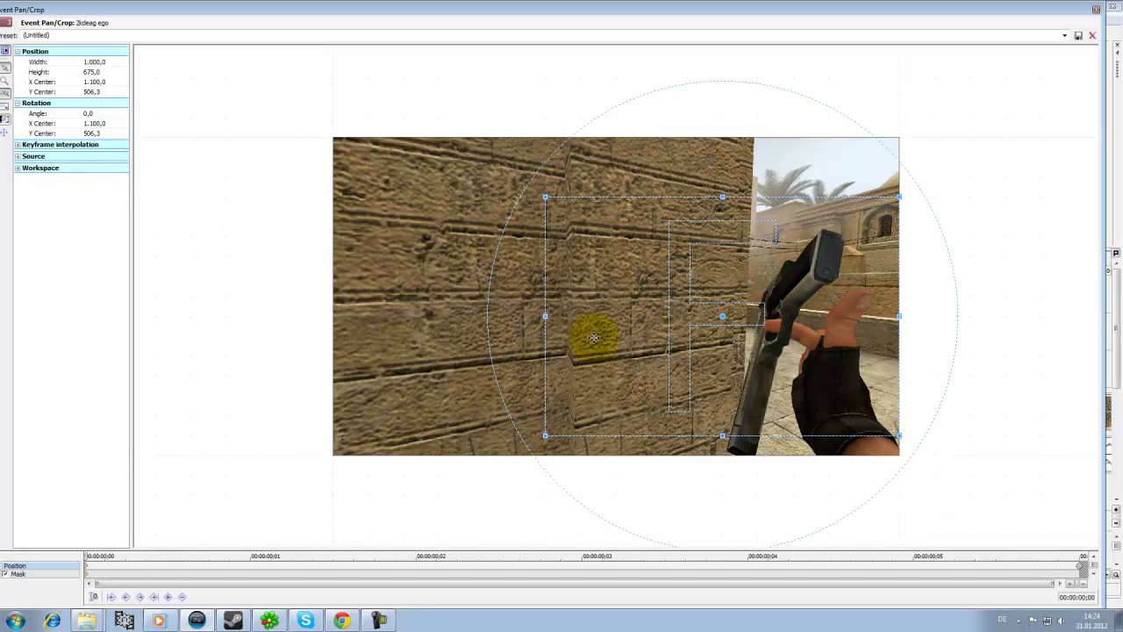
pyautogui.moveTo(801, 433); pyautogui.dragTo(799, 449)
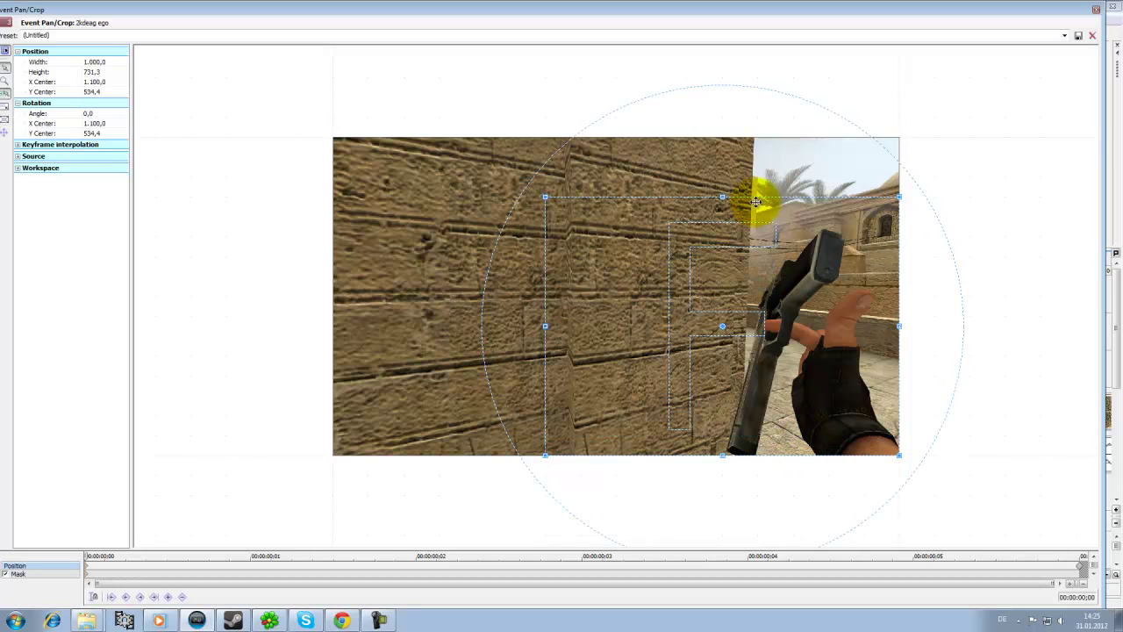
pyautogui.moveTo(765, 198); pyautogui.dragTo(764, 237)
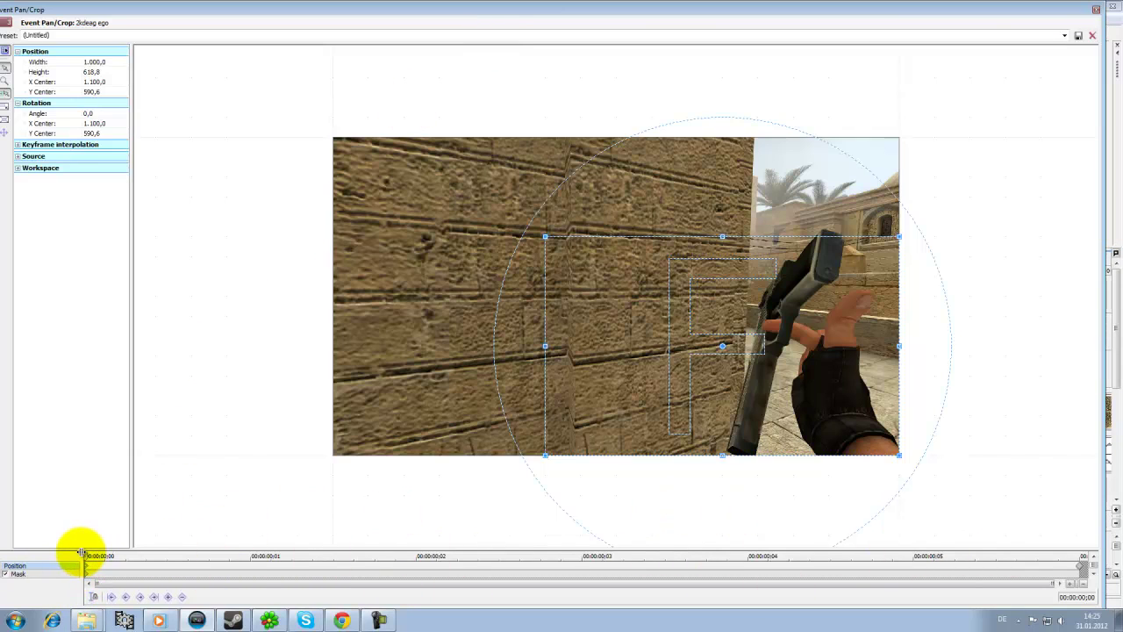
# Keep the tight gun crop on the end keyframe and widen the start keyframe's crop to the full 1600x900 frame
pyautogui.moveTo(88, 557); pyautogui.dragTo(1079, 569)
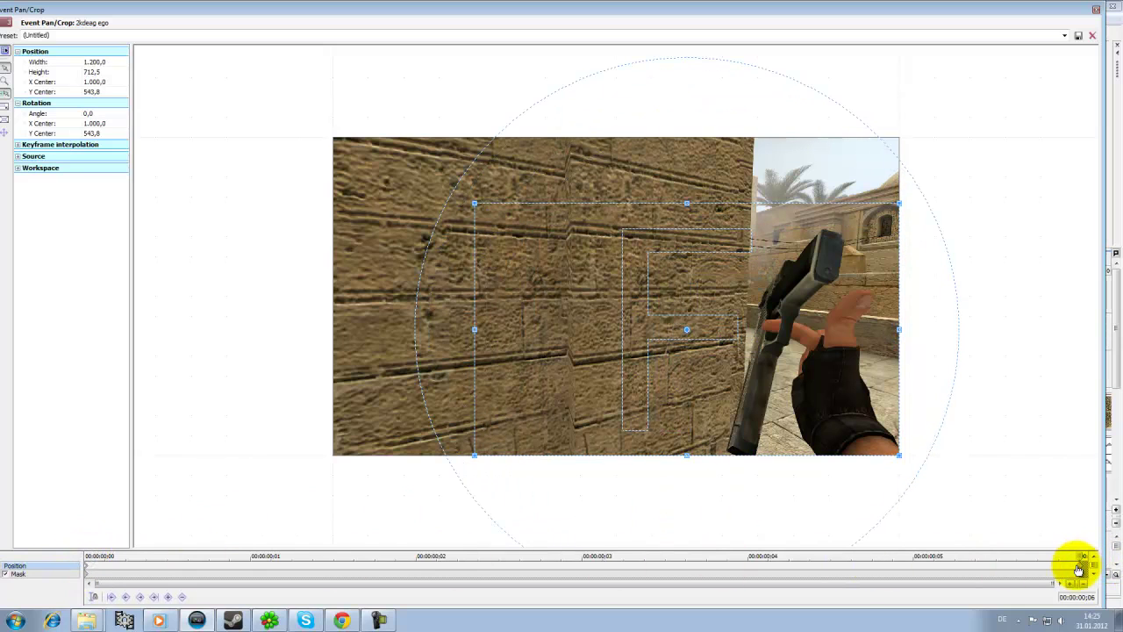
pyautogui.click(1079, 570)
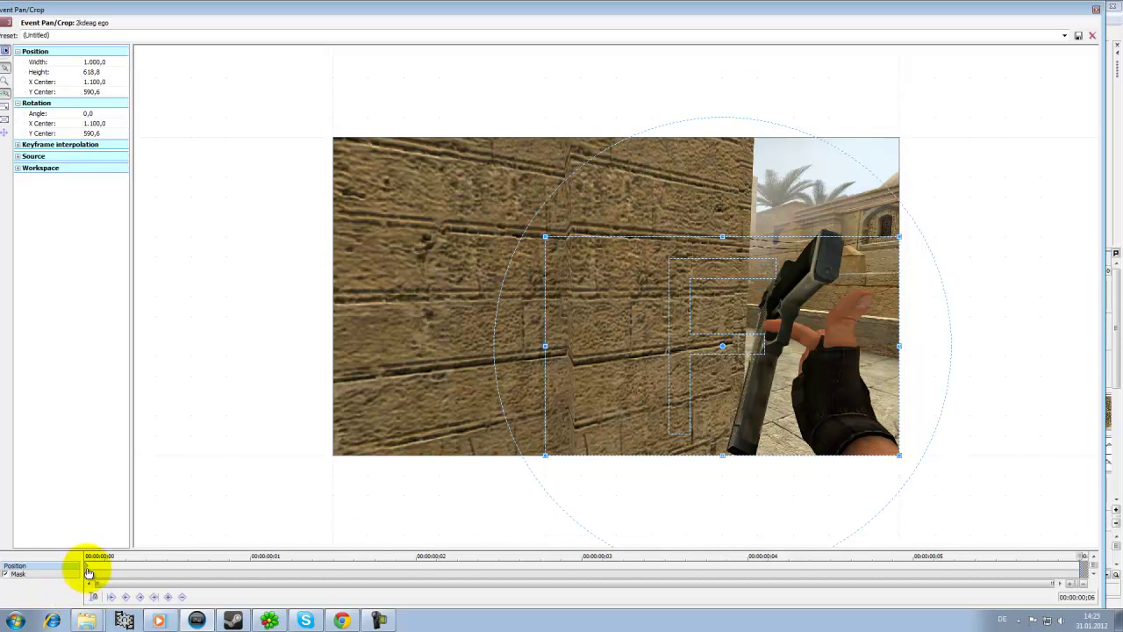
pyautogui.press('Home')
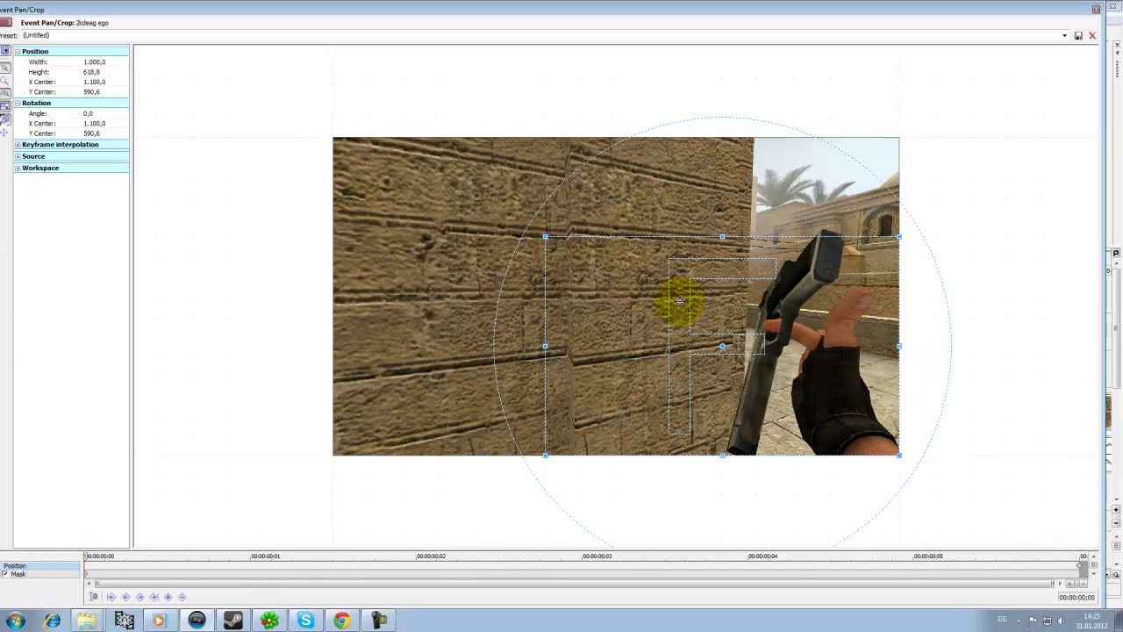
pyautogui.moveTo(671, 301); pyautogui.dragTo(599, 268)
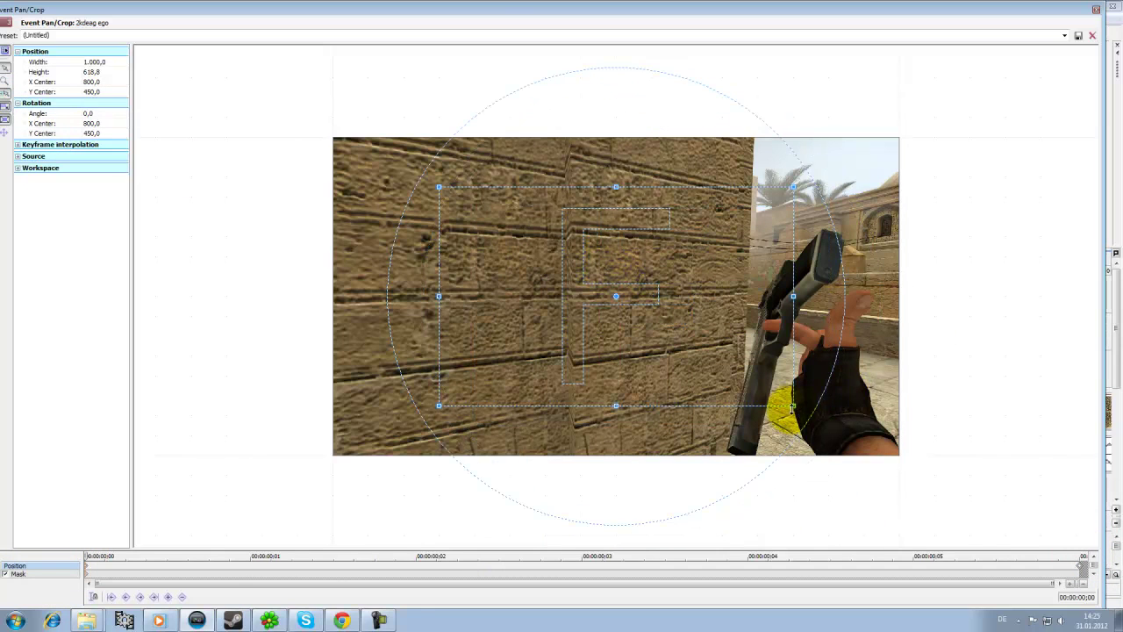
pyautogui.moveTo(792, 407); pyautogui.dragTo(889, 463)
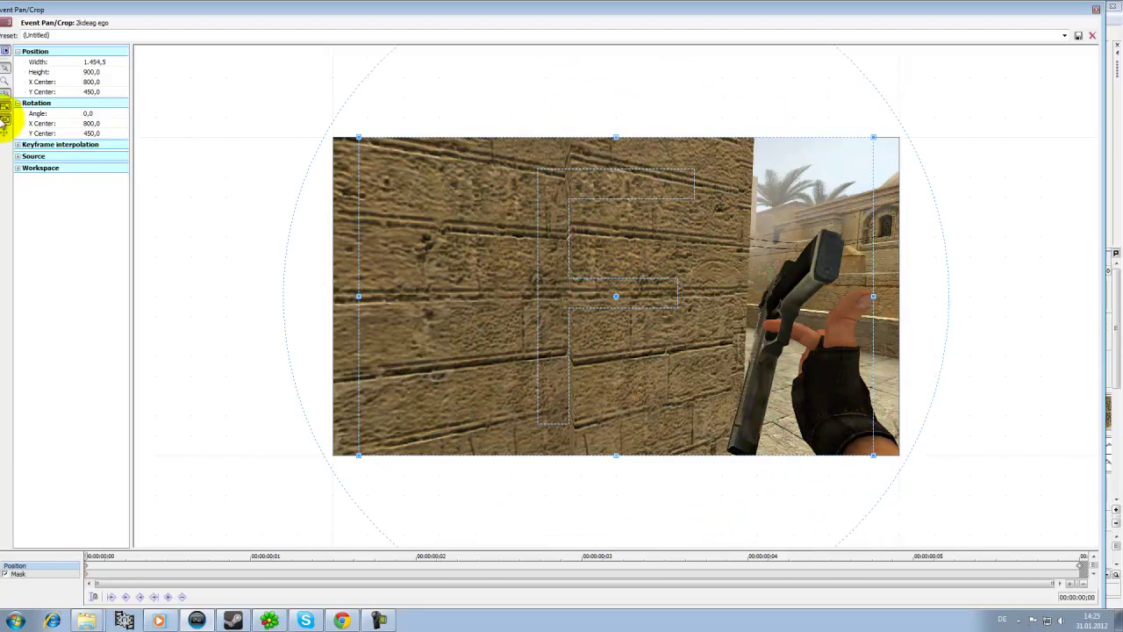
pyautogui.moveTo(877, 276)
pyautogui.mouseDown()
pyautogui.moveTo(922, 268)
pyautogui.moveTo(903, 268)
pyautogui.mouseUp()
pyautogui.moveTo(702, 271); pyautogui.dragTo(694, 271)
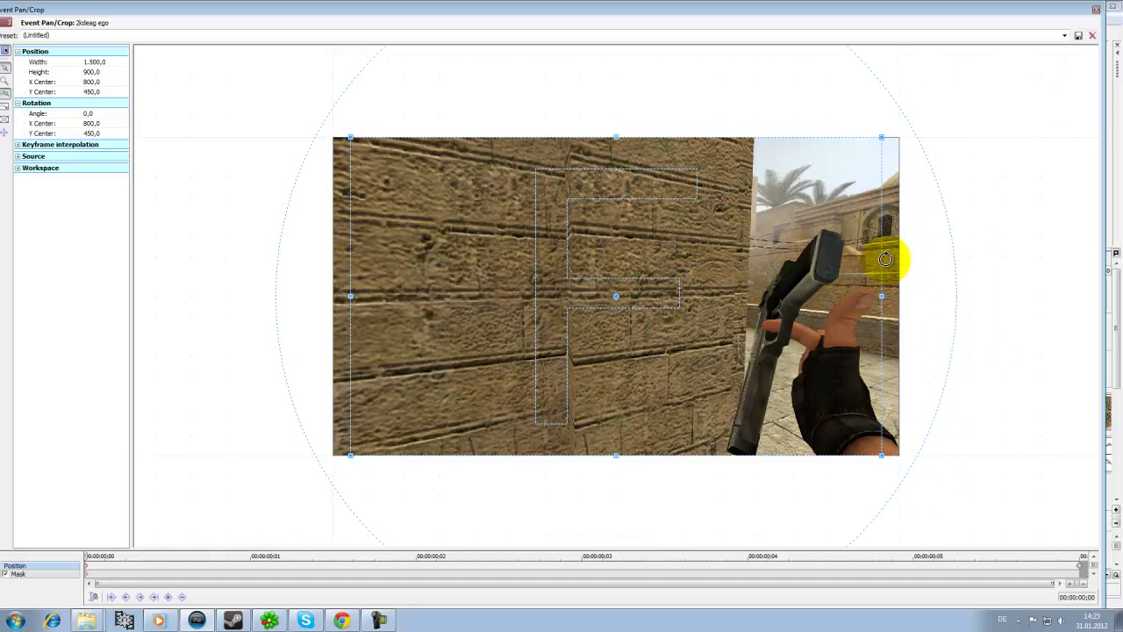
pyautogui.moveTo(902, 259); pyautogui.dragTo(908, 258)
pyautogui.moveTo(690, 263); pyautogui.dragTo(676, 264)
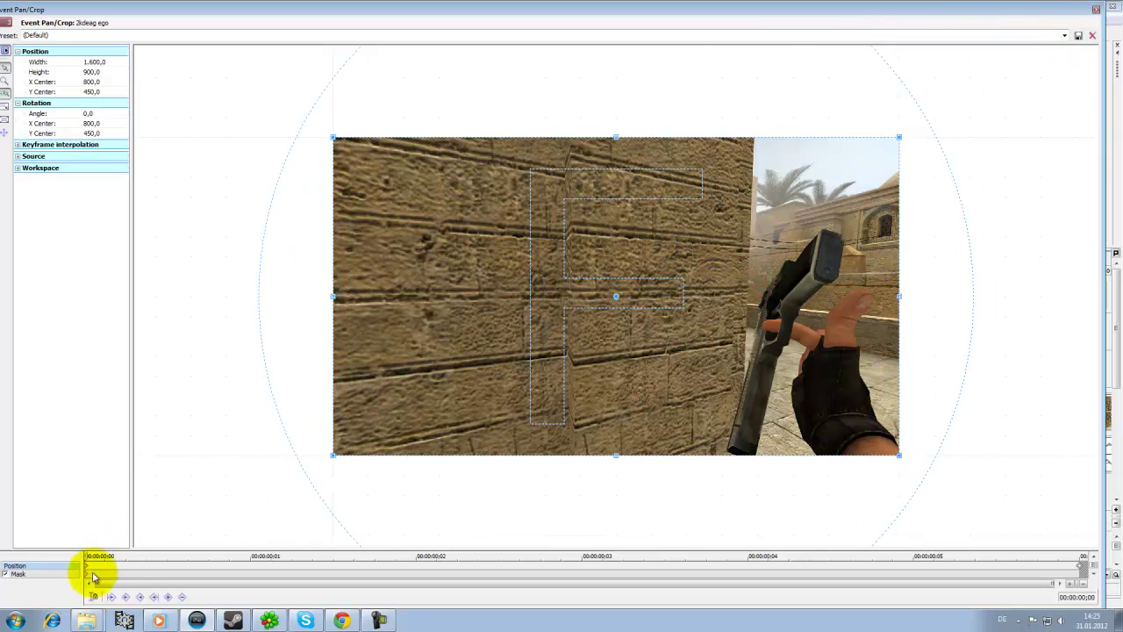
pyautogui.moveTo(101, 557)
pyautogui.mouseDown()
pyautogui.moveTo(176, 582)
pyautogui.moveTo(439, 596)
pyautogui.moveTo(1097, 605)
pyautogui.moveTo(269, 601)
pyautogui.mouseUp()
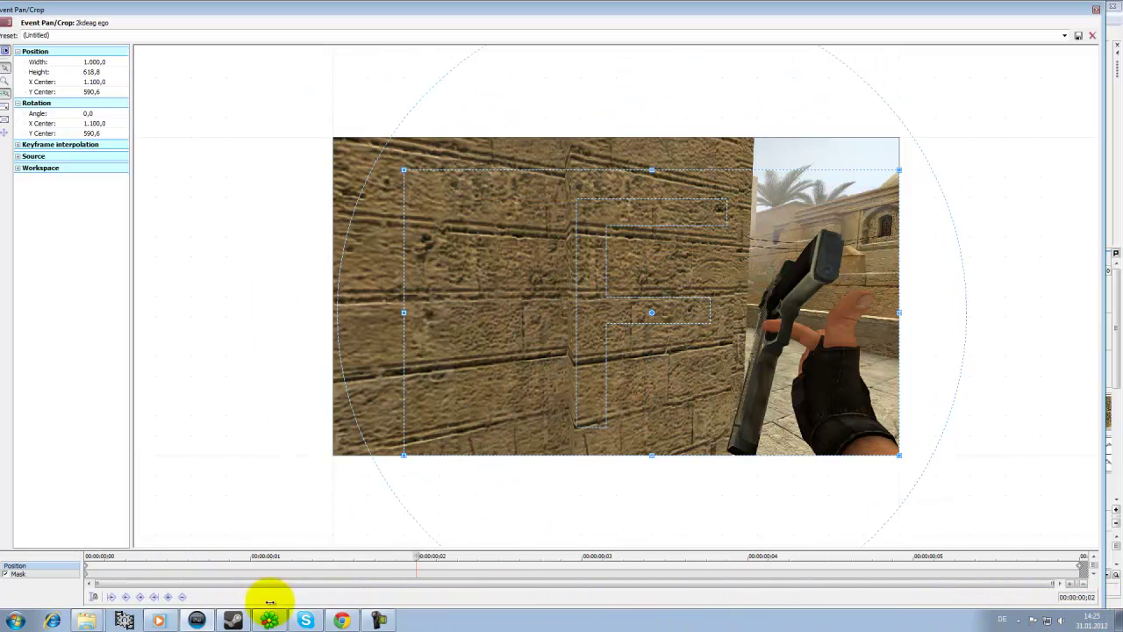
# Close the Event Pan/Crop window and step through frames 873–877 to watch the blue-tinted gun zoom out
pyautogui.click(1096, 9)
pyautogui.press('Right')
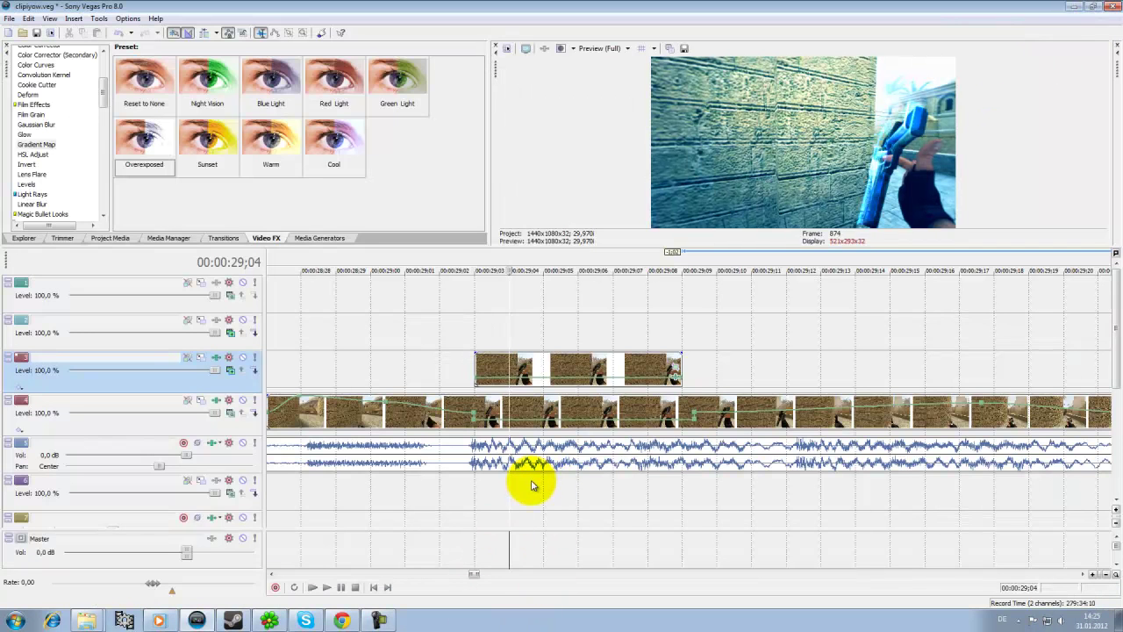
pyautogui.press('Right')
pyautogui.press('Right')
pyautogui.press('Right')
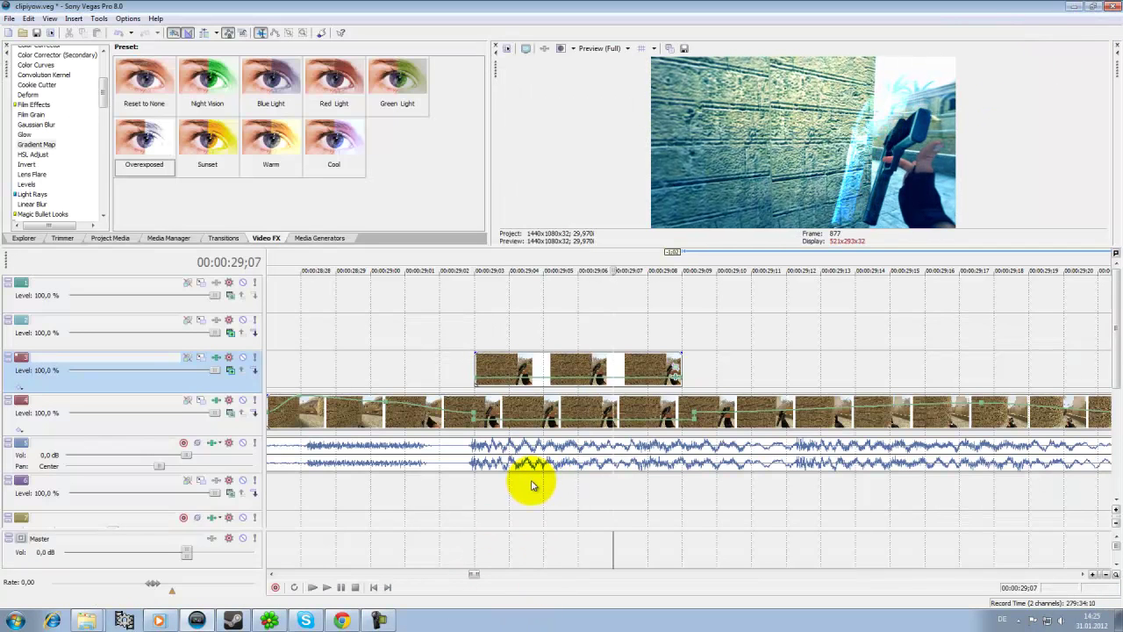
pyautogui.press('Right')
pyautogui.press('Left')
pyautogui.press('Left')
pyautogui.press('Left')
pyautogui.press('Left')
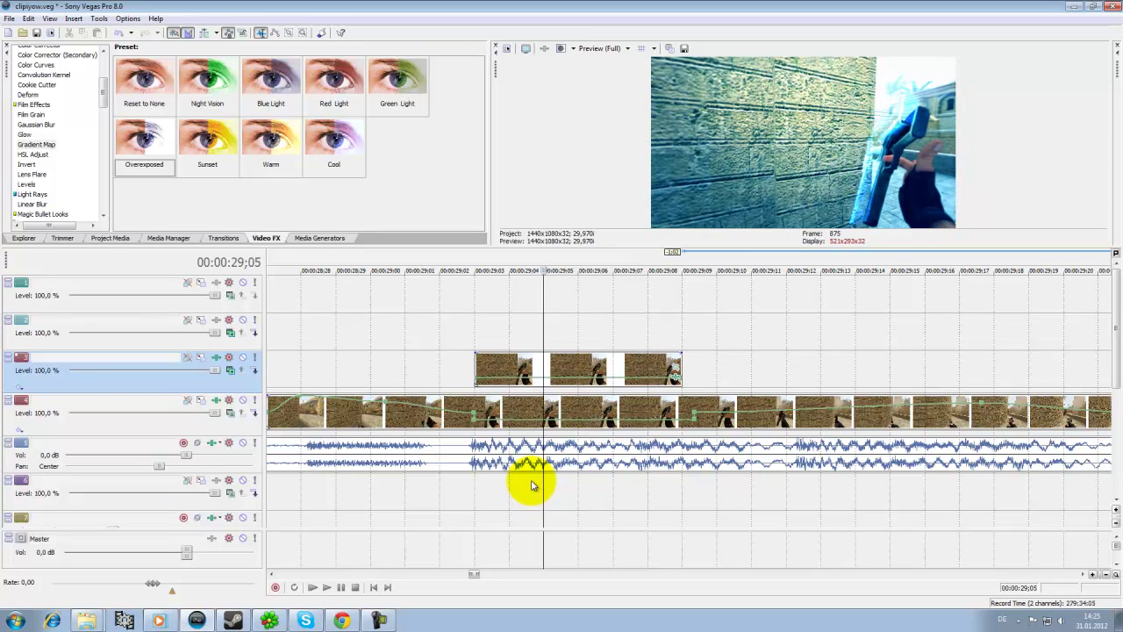
pyautogui.press('Left')
pyautogui.press('Left')
pyautogui.press('Right')
pyautogui.press('Right')
pyautogui.press('Right')
pyautogui.press('Right')
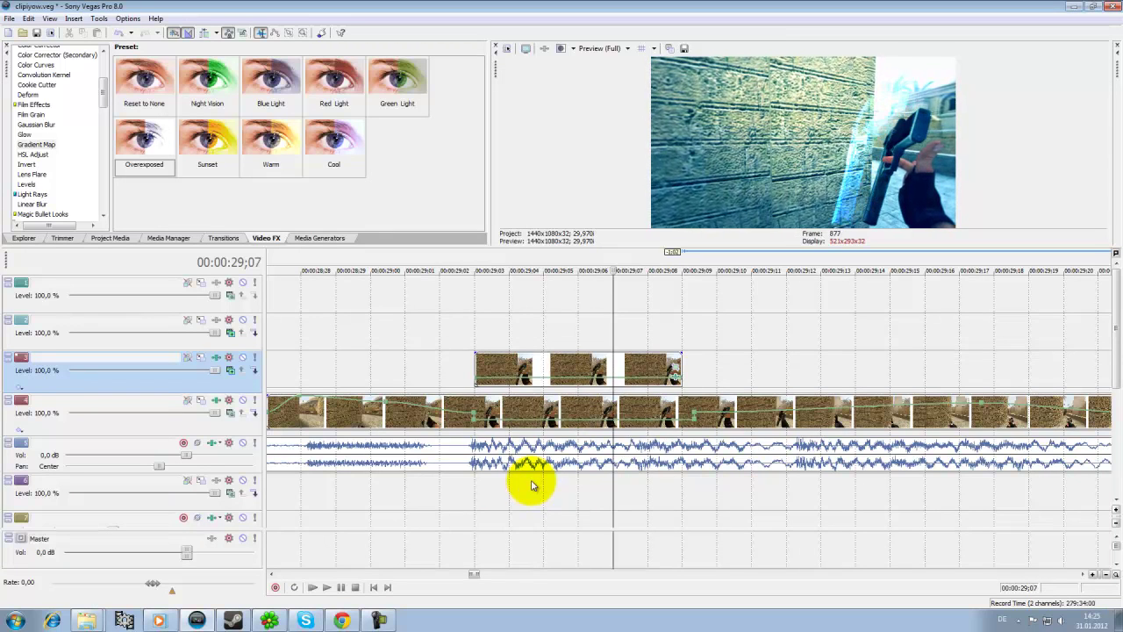
pyautogui.press('Right')
pyautogui.press('Right')
pyautogui.press('Left')
pyautogui.press('Left')
pyautogui.press('Left')
pyautogui.press('Left')
pyautogui.press('Left')
pyautogui.press('Left')
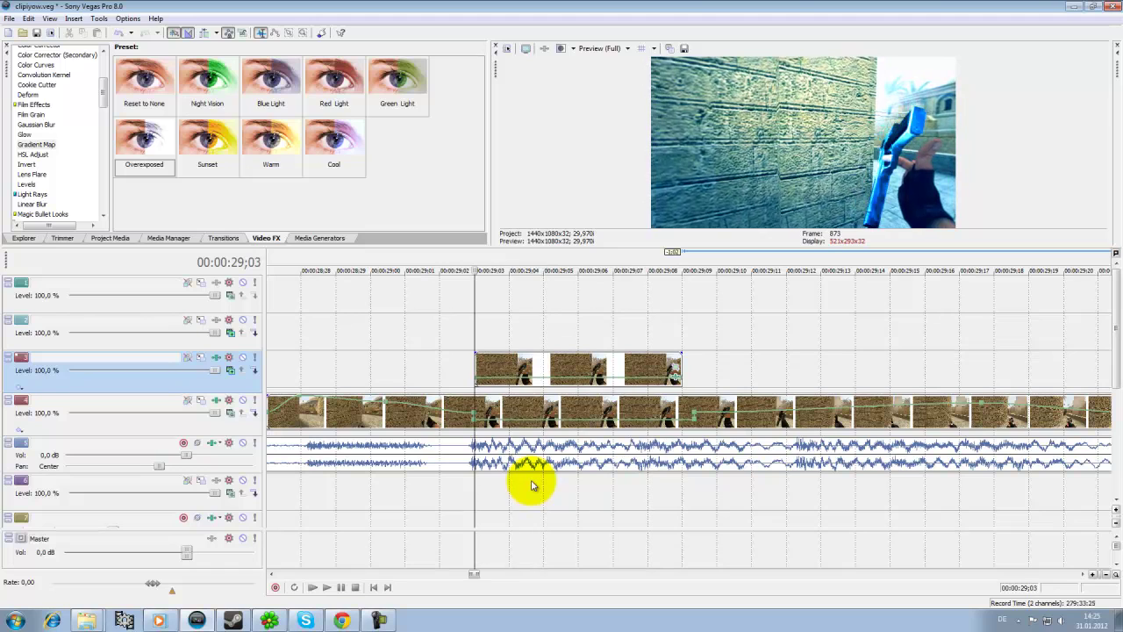
pyautogui.press('Left')
pyautogui.press('Right')
pyautogui.press('Right')
pyautogui.press('Right')
pyautogui.press('Right')
pyautogui.press('Right')
pyautogui.press('Right')
pyautogui.press('Right')
pyautogui.press('Right')
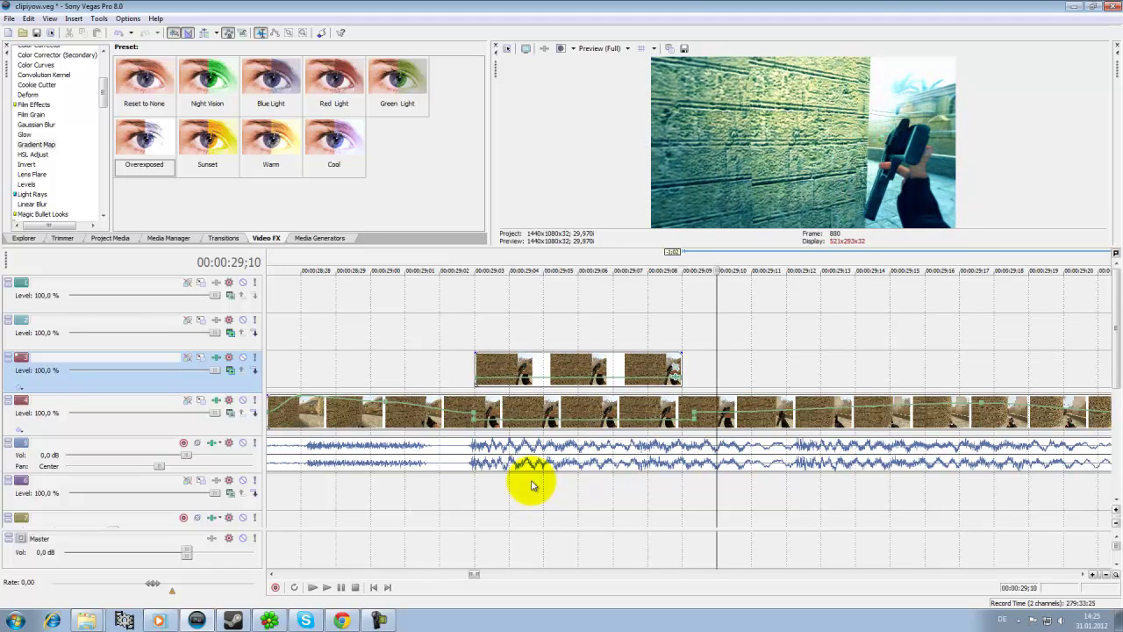
pyautogui.scroll(-3, 528, 483)
pyautogui.scroll(-3, 875, 494)
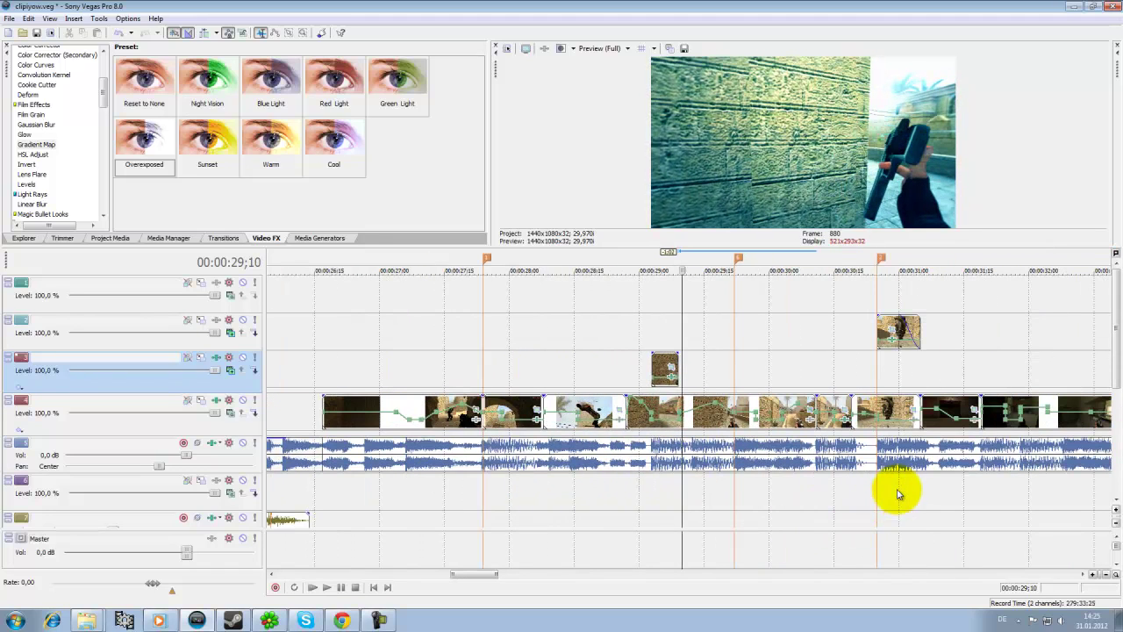
pyautogui.click(871, 517)
pyautogui.click(880, 501)
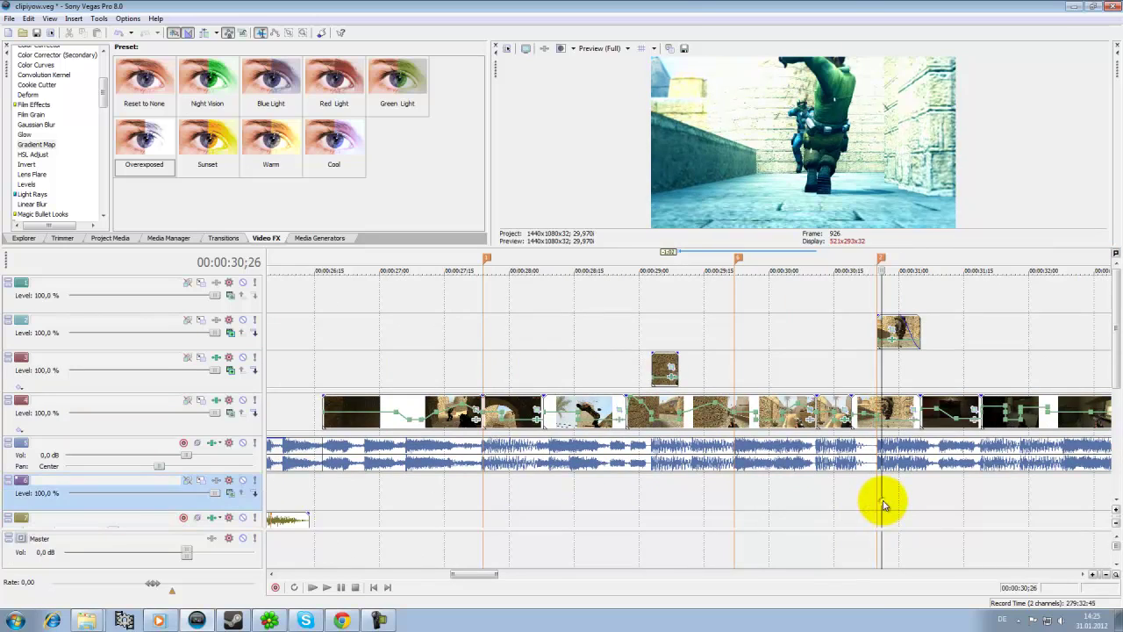
pyautogui.scroll(1, 1005, 515)
pyautogui.scroll(2, 924, 503)
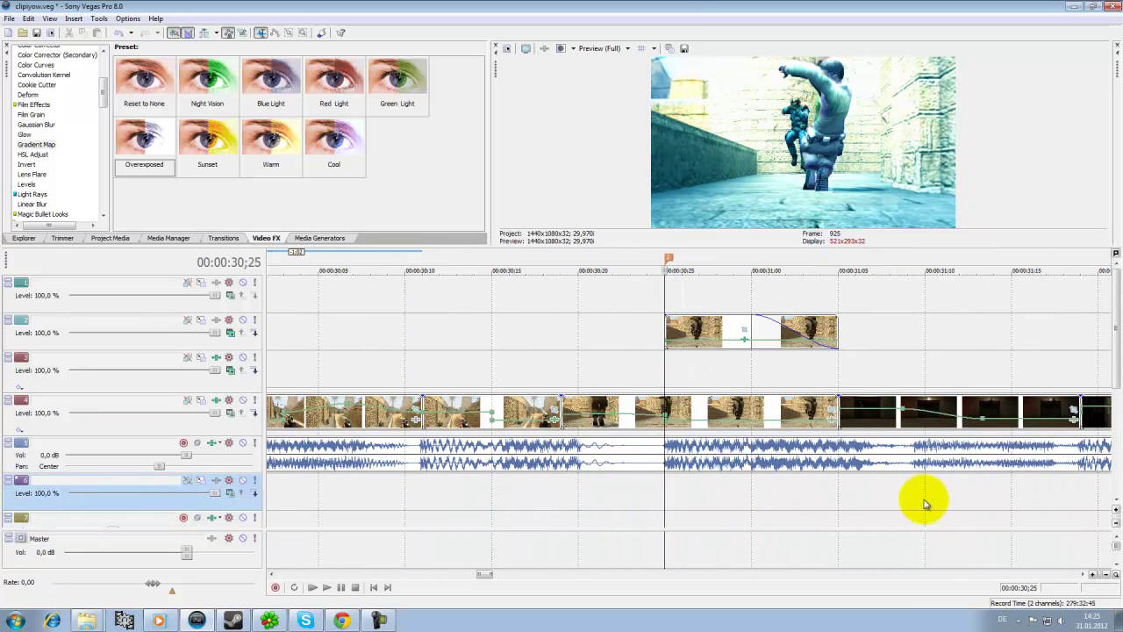
pyautogui.press('space')
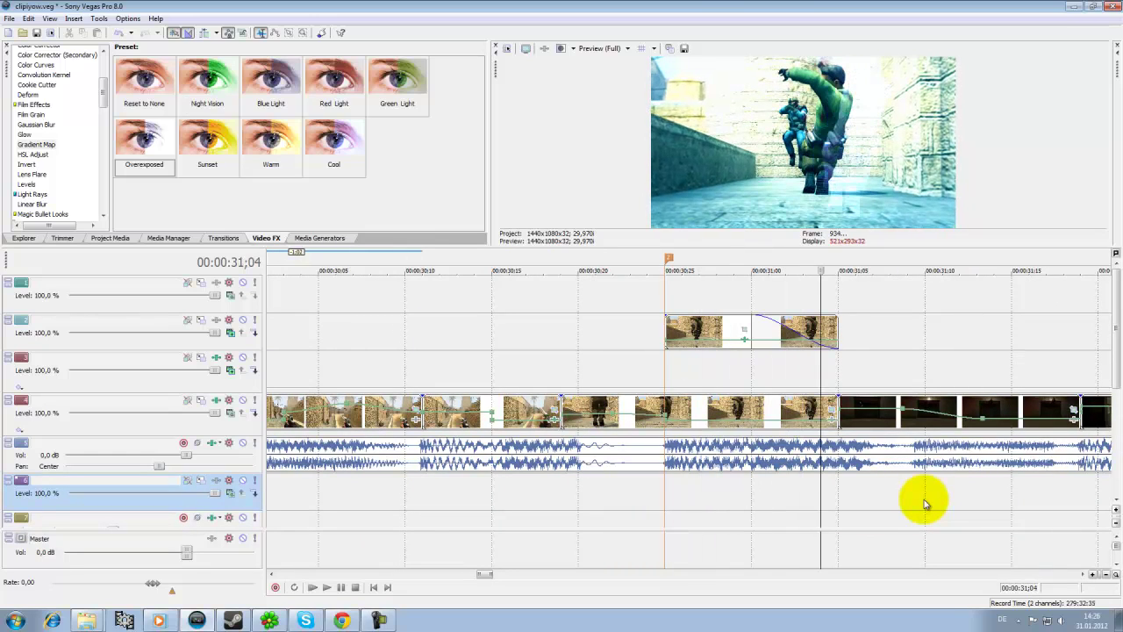
pyautogui.press('Left')
pyautogui.press('Left')
pyautogui.press('Left')
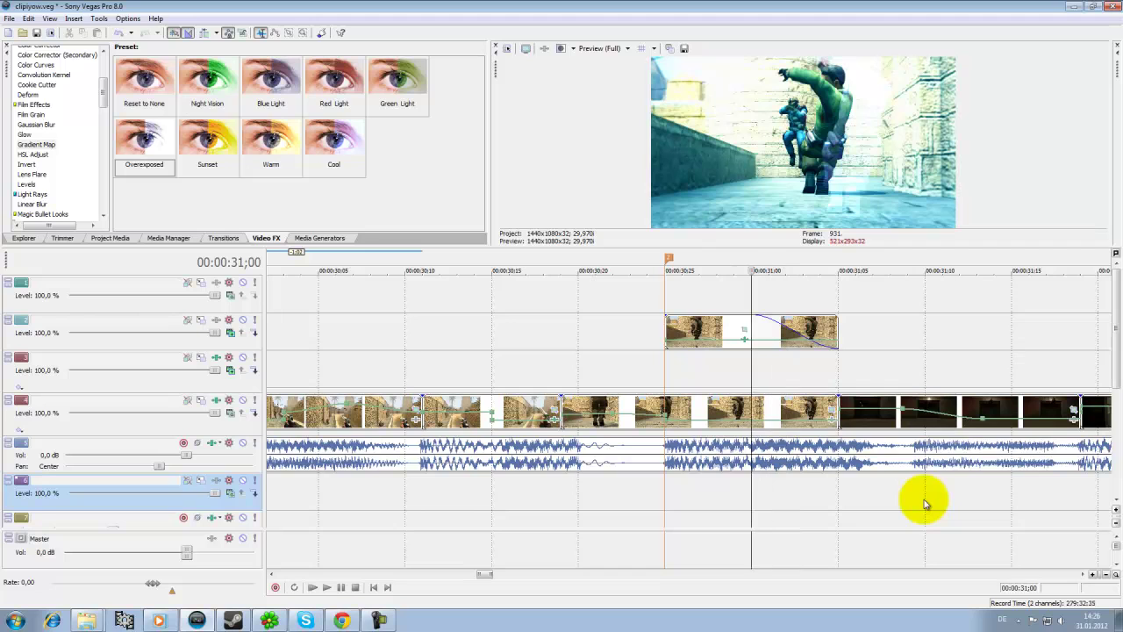
pyautogui.press('Left')
pyautogui.press('Left')
pyautogui.press('Left')
pyautogui.press('Left')
pyautogui.press('Left')
pyautogui.scroll(-5, 924, 504)
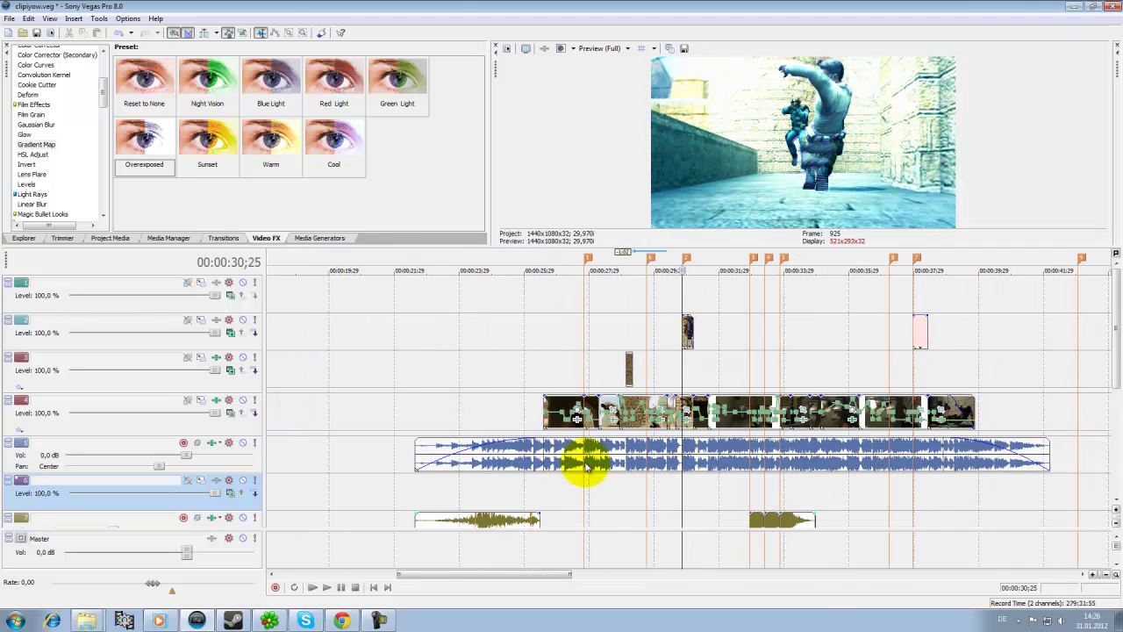